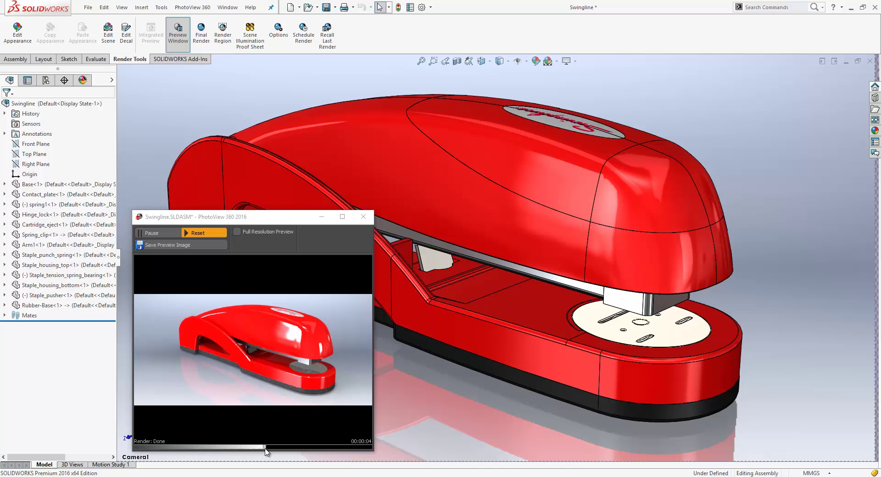
Lower, then raise the PhotoView preview setting so the stapler preview re-renders fully.
left_click_drag(265, 451, 148, 456)
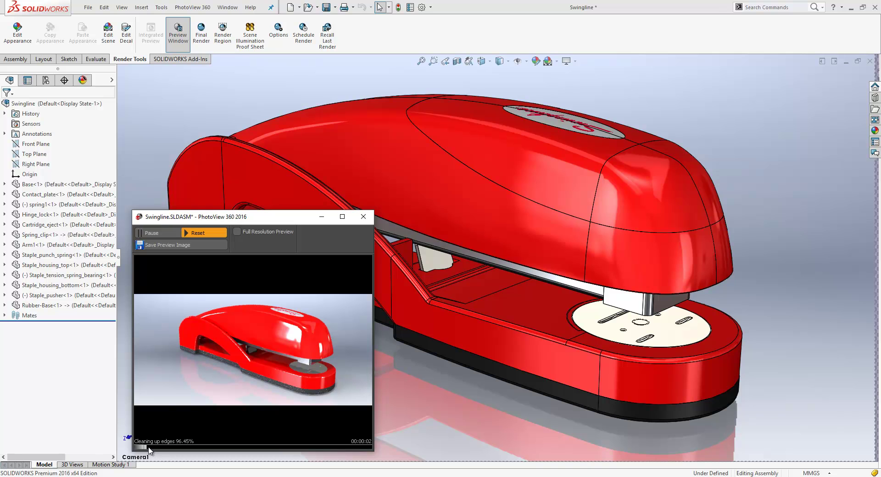
left_click_drag(145, 449, 362, 453)
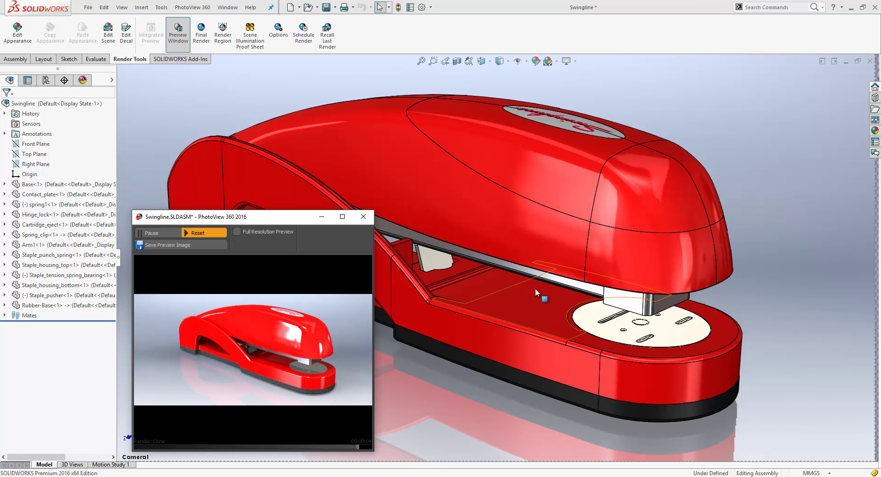
Pause the preview and apply the Metal > Chrome appearance to the stapler's top body.
left_click(158, 233)
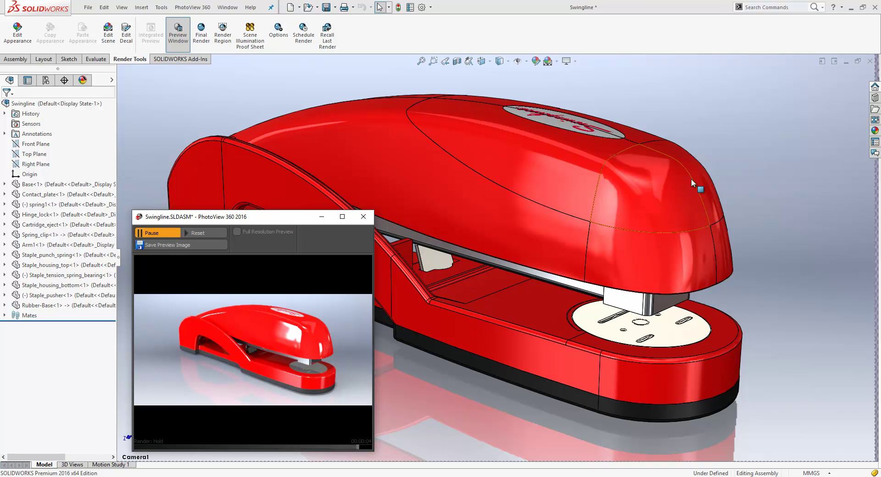
left_click(876, 130)
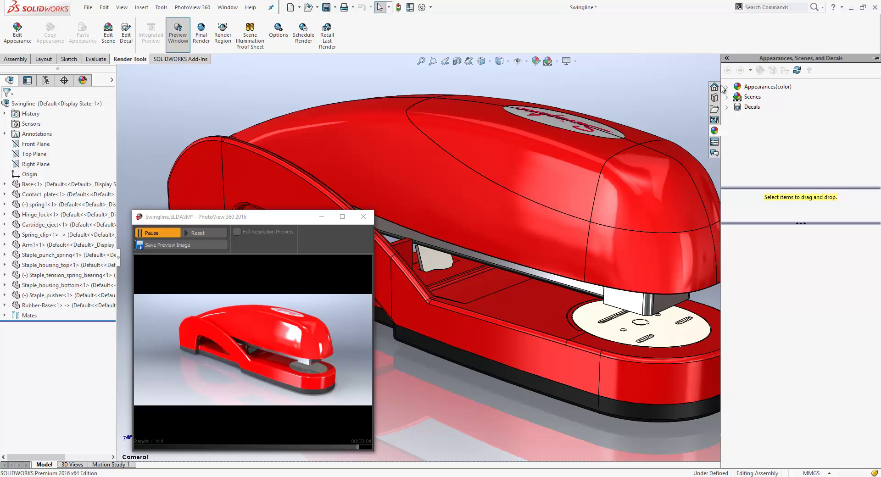
left_click(727, 86)
left_click(738, 107)
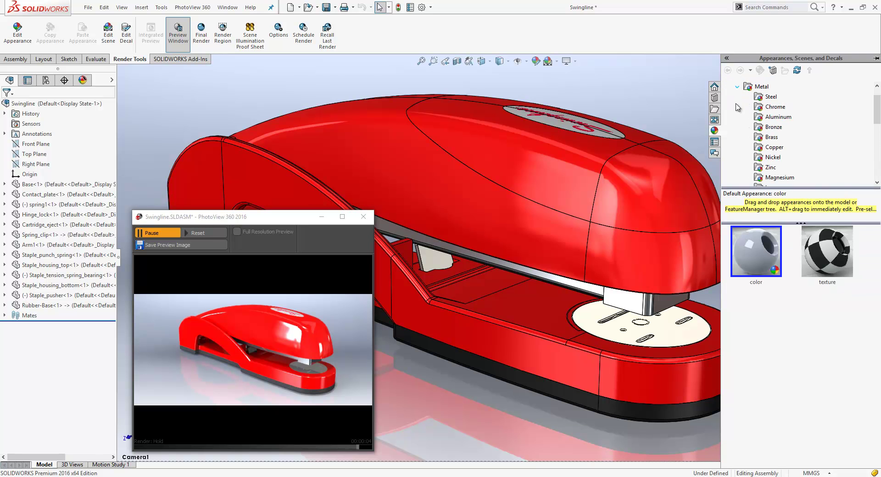
left_click(775, 106)
left_click_drag(772, 261, 635, 207)
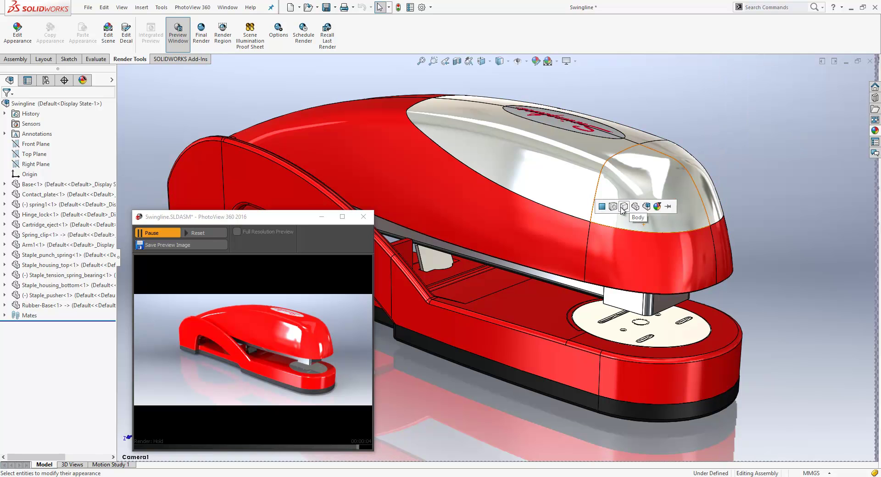
left_click(623, 207)
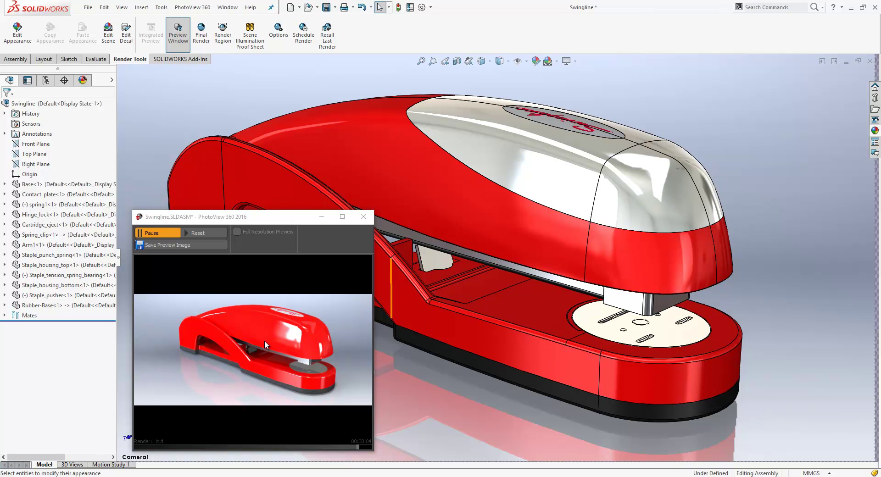
Remove the chrome appearance from the stapler top again.
left_click(634, 187)
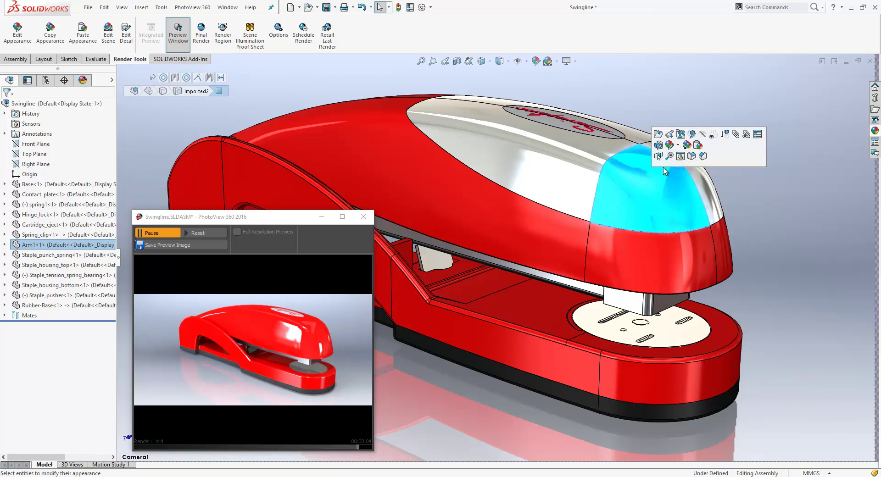
left_click(678, 147)
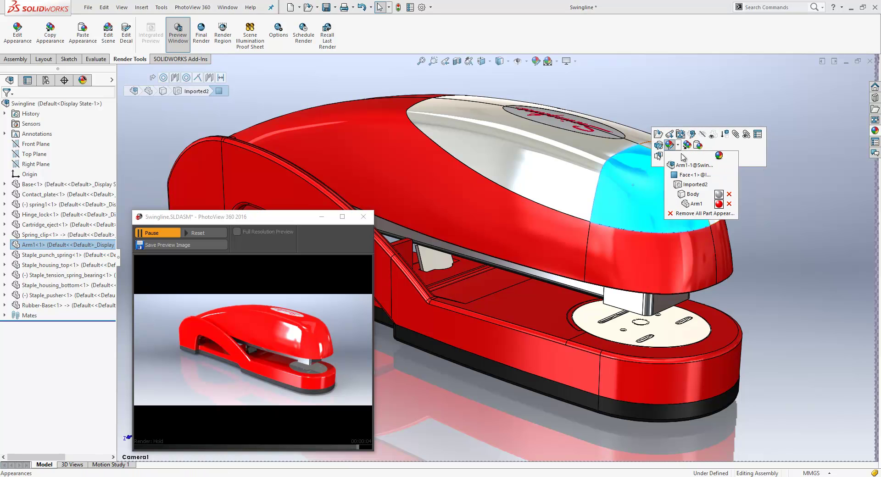
left_click(730, 194)
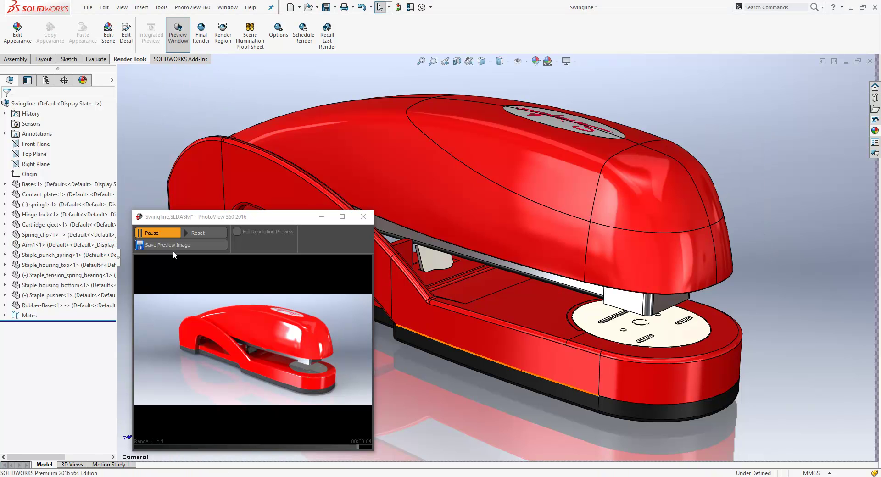
Resume the preview and set scene lighting: background 0.5, rendering brightness 0.6, reflectivity 1.6.
left_click(202, 233)
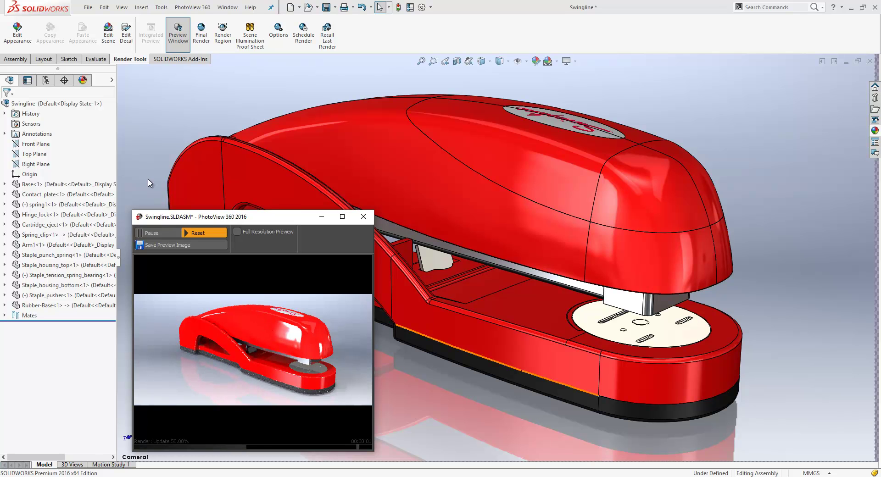
left_click(107, 37)
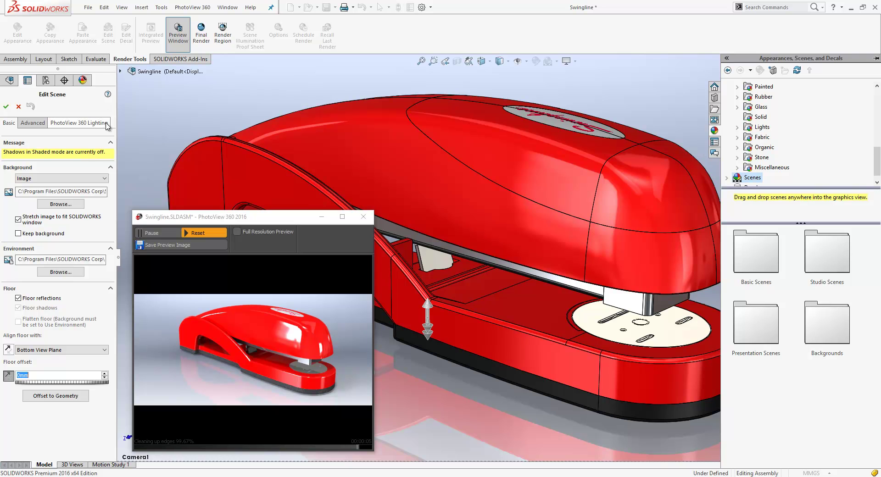
left_click(79, 122)
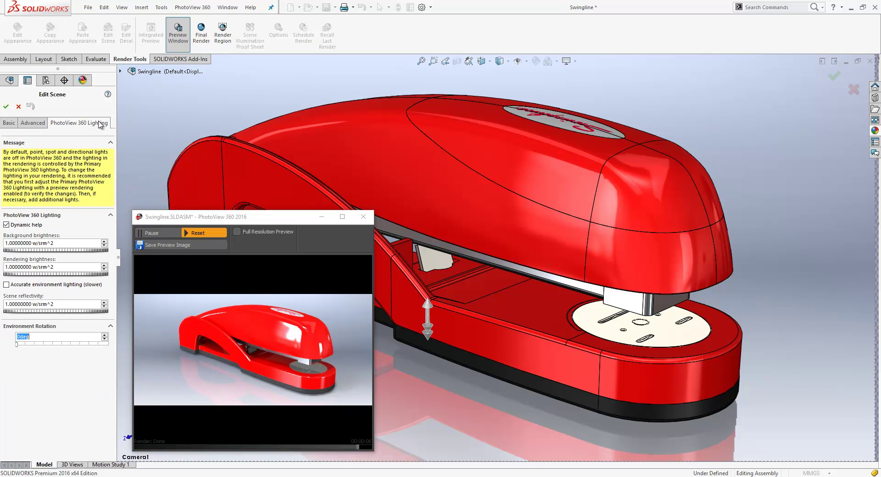
left_click(34, 252)
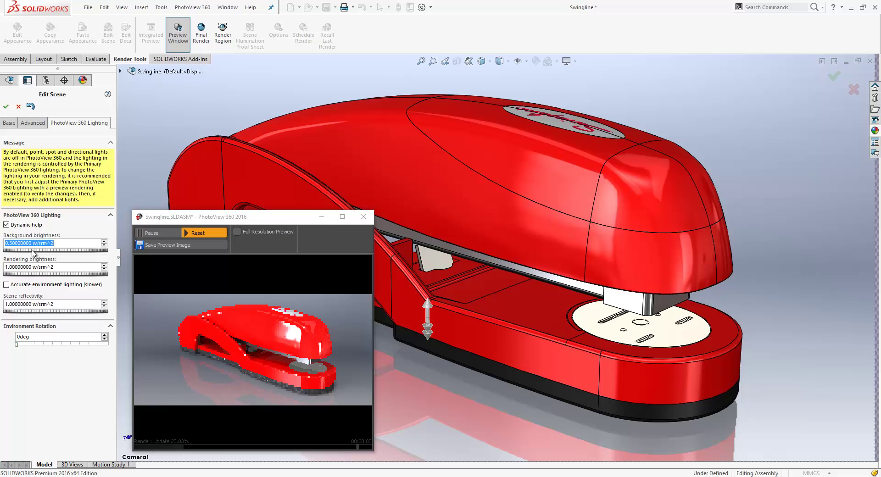
left_click(37, 274)
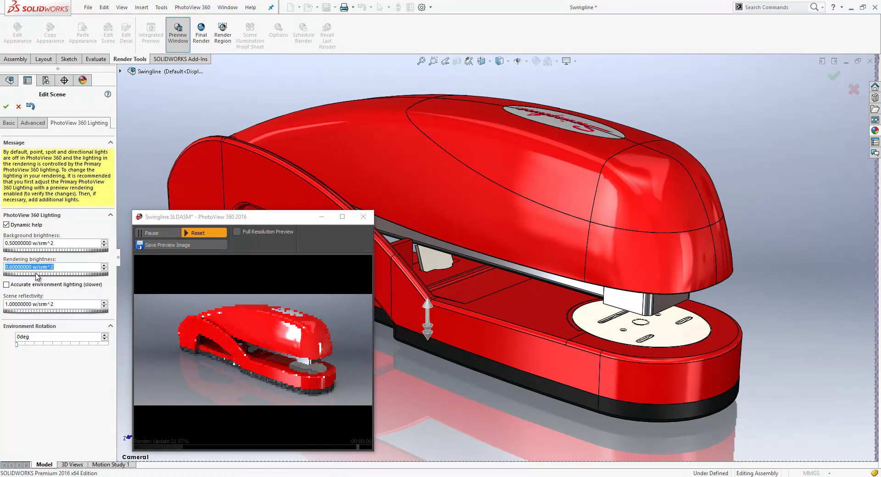
left_click(42, 311)
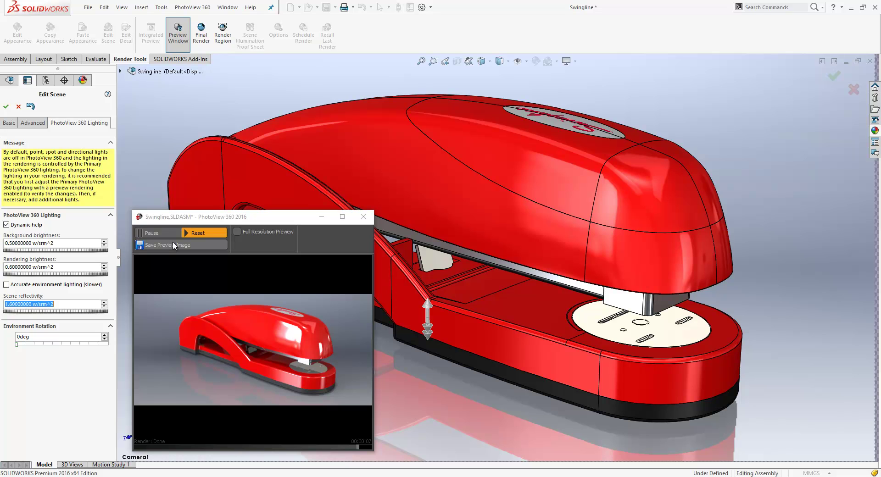
Accept the lighting changes and review the Scene Illumination Proof Sheet's brightness and reflectivity thumbnails.
left_click(6, 106)
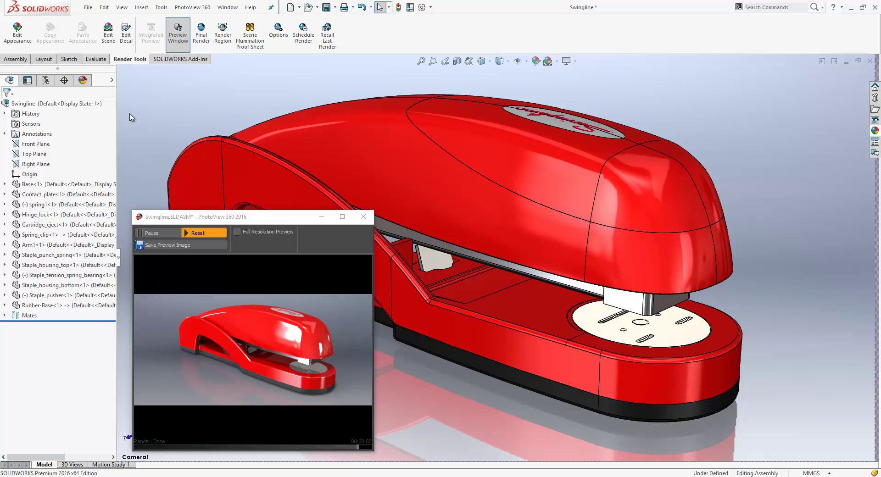
left_click(250, 36)
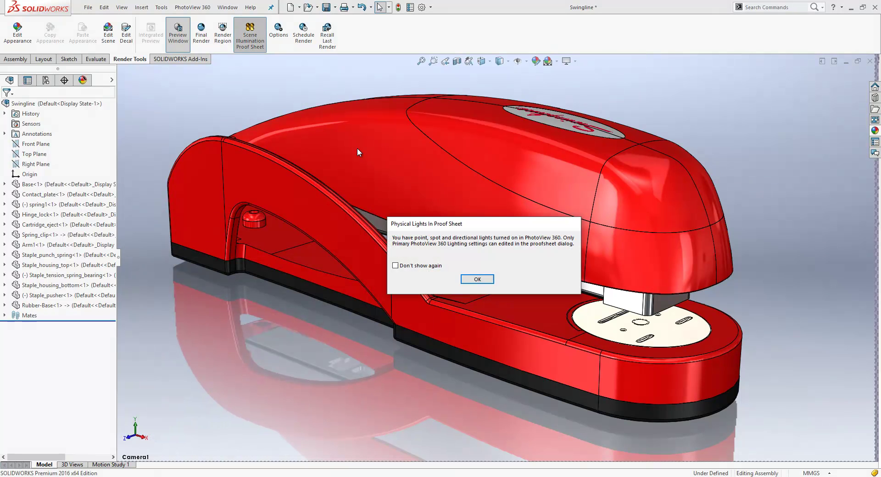
left_click(484, 278)
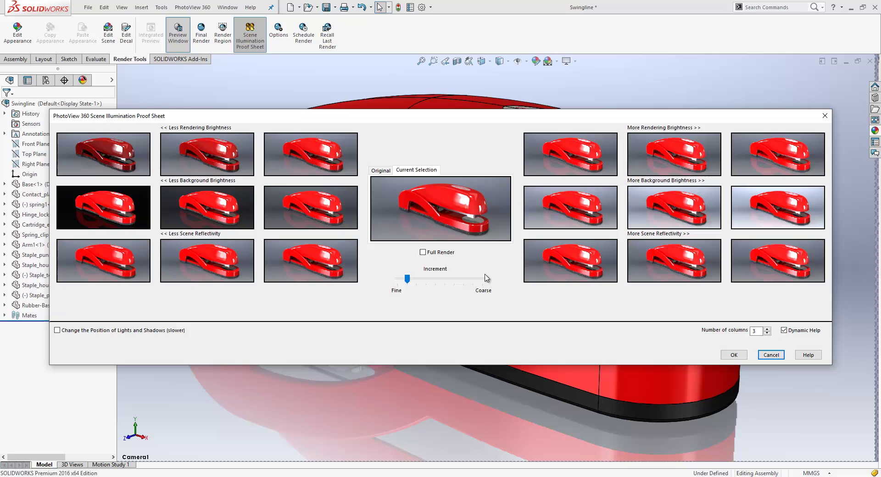
mouse_move(492, 219)
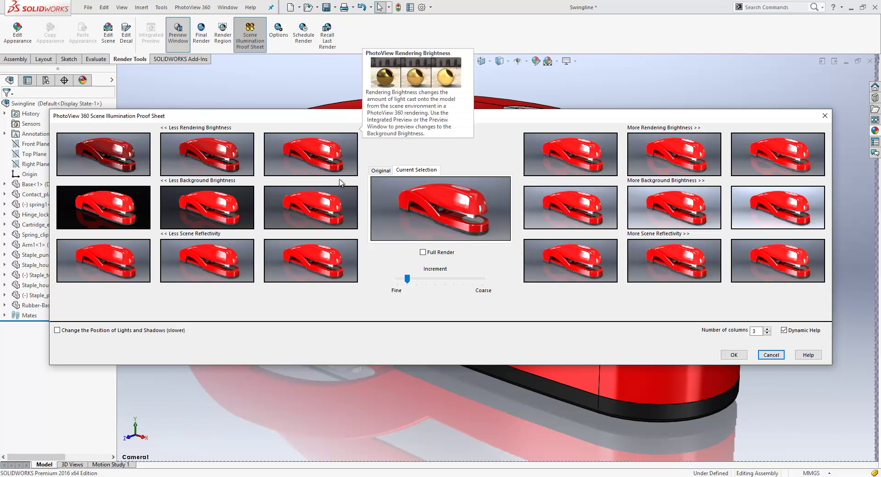
mouse_move(321, 172)
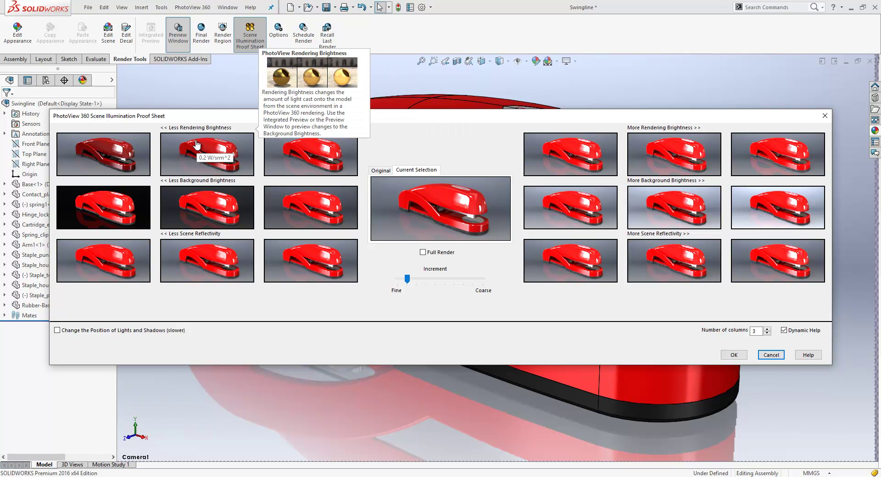
mouse_move(196, 212)
mouse_move(175, 265)
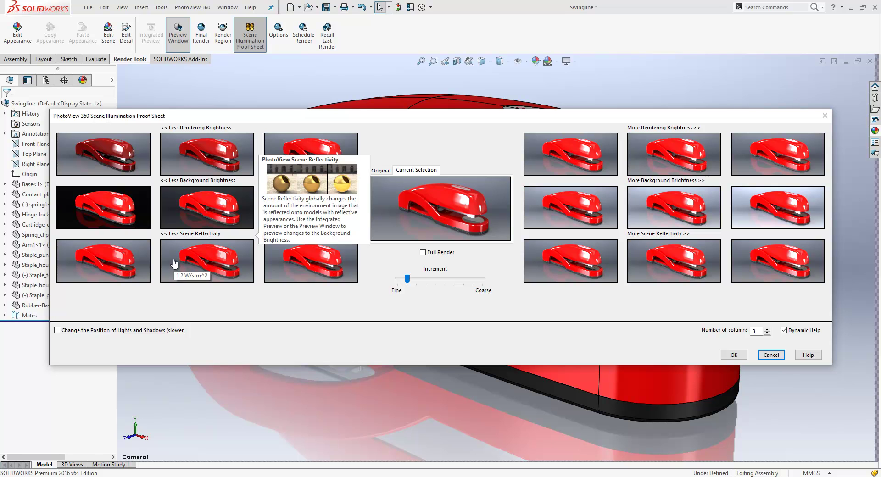
mouse_move(571, 158)
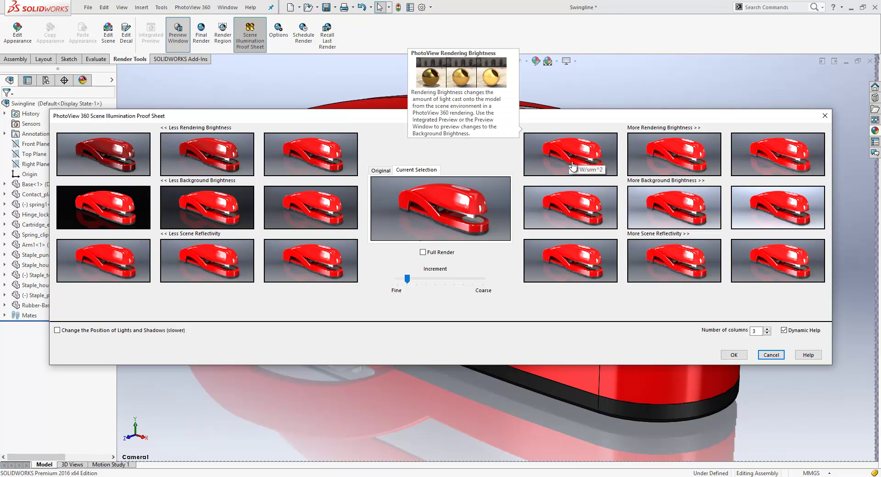
mouse_move(630, 162)
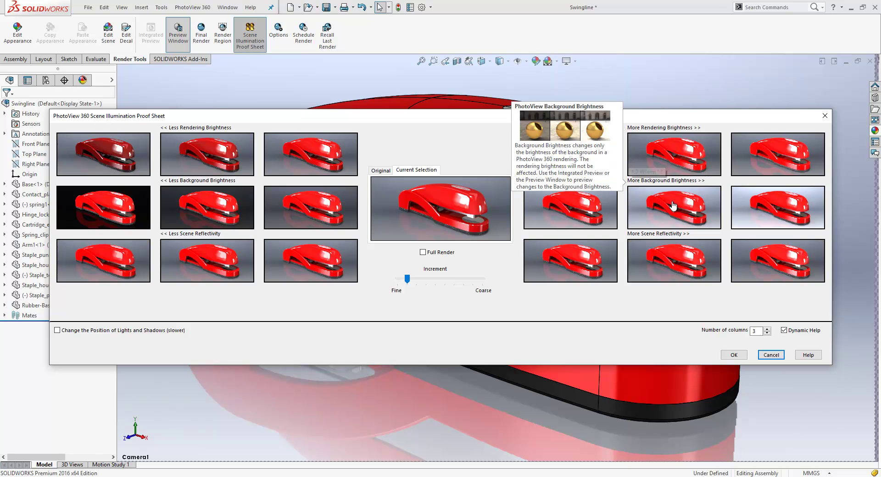
mouse_move(680, 257)
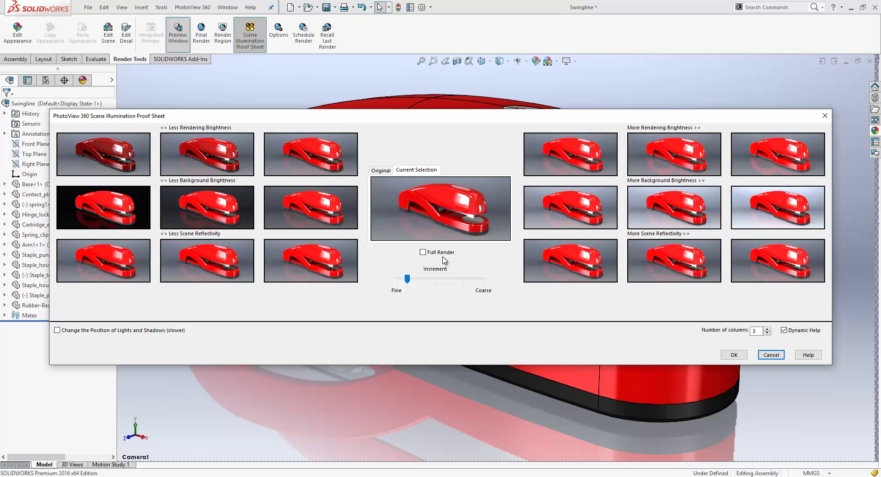
Pick the More Background Brightness and Less Scene Reflectivity variations for the stapler.
left_click(587, 208)
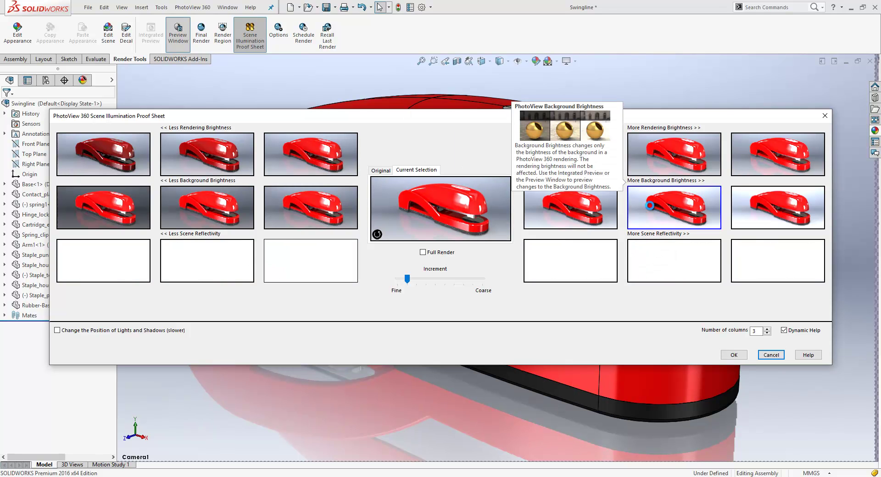
mouse_move(435, 198)
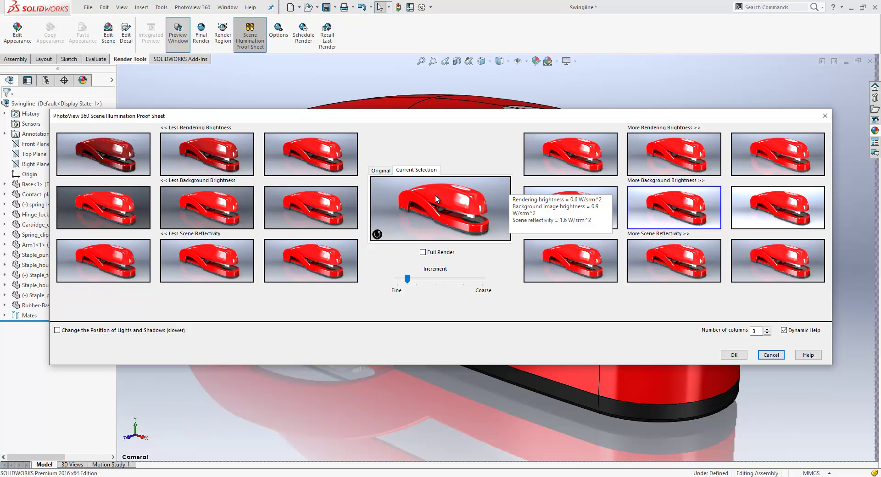
left_click(310, 258)
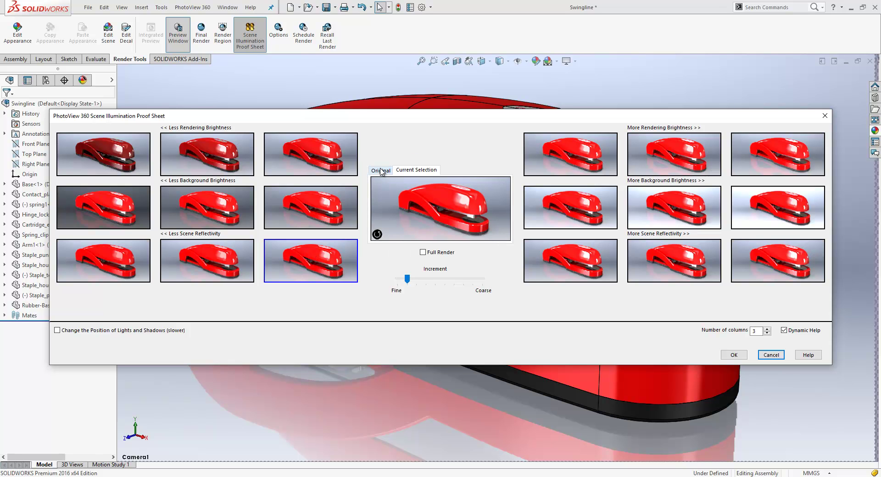
Compare against the original, coarsen the increment, and add lights-and-shadows position variations.
left_click(381, 171)
left_click(406, 171)
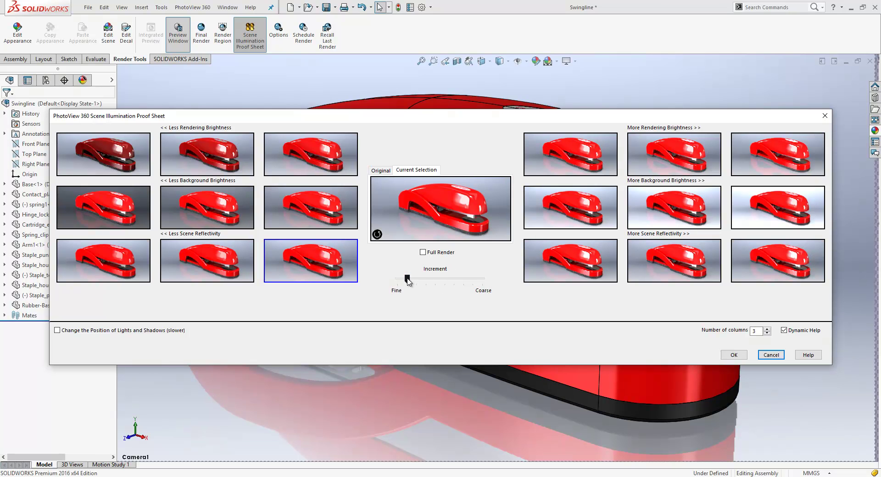
left_click_drag(407, 279, 428, 279)
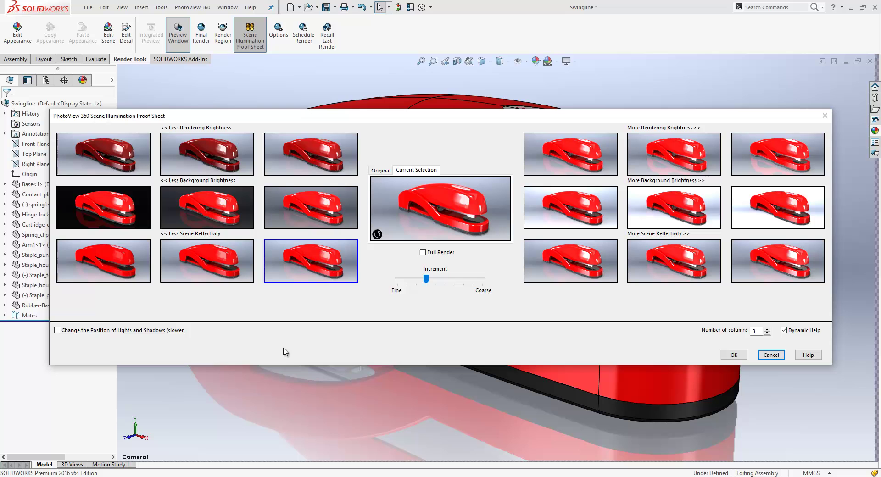
left_click(80, 332)
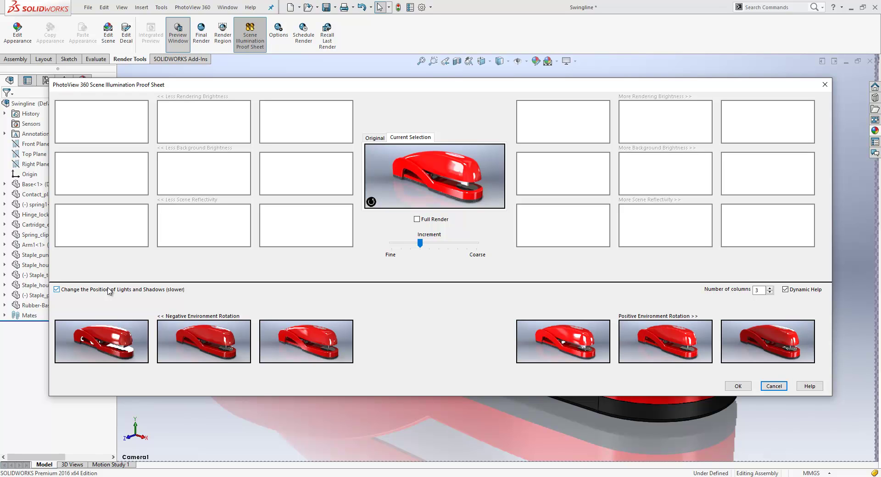
Choose the third Negative Environment Rotation variation and apply it to the stapler scene.
mouse_move(168, 340)
left_click(311, 350)
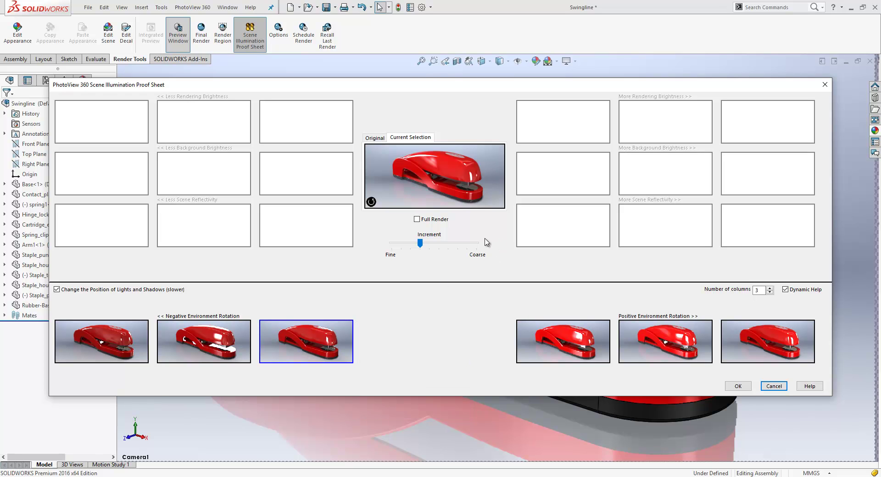
left_click(737, 387)
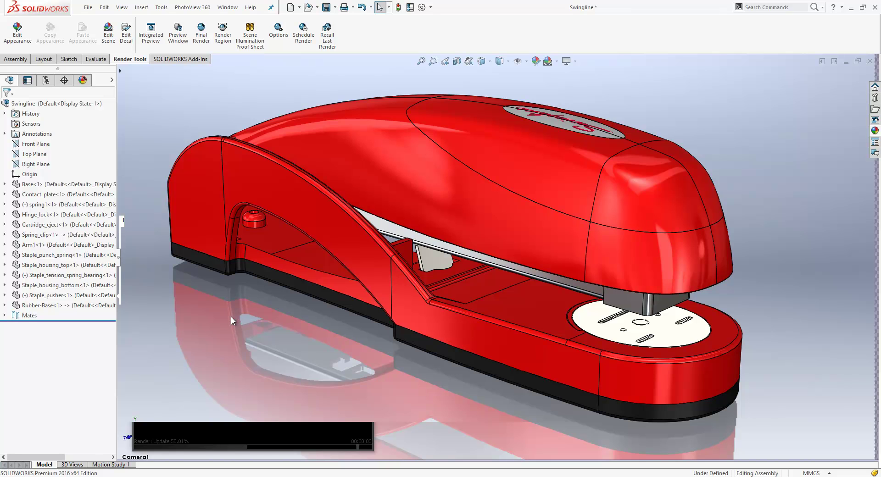
Switch to the Governor assembly and calculate Motion Study 1 so the flyweights swing.
left_click(228, 8)
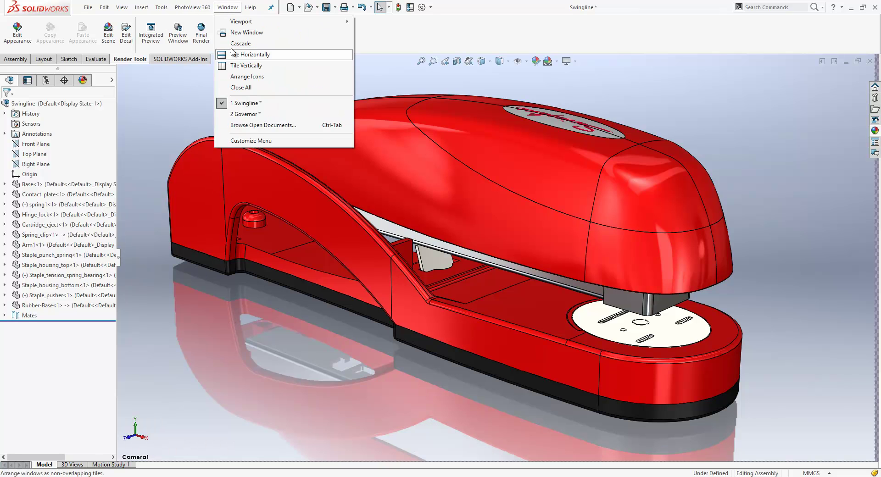
left_click(251, 115)
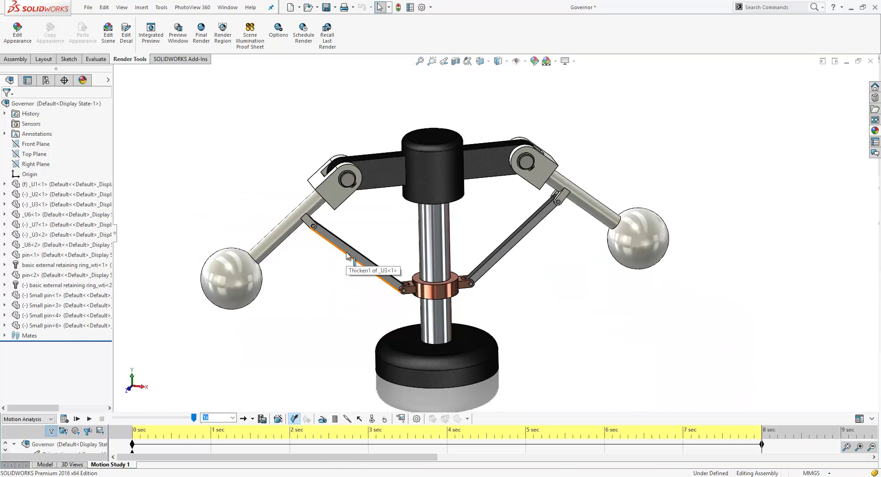
left_click(64, 419)
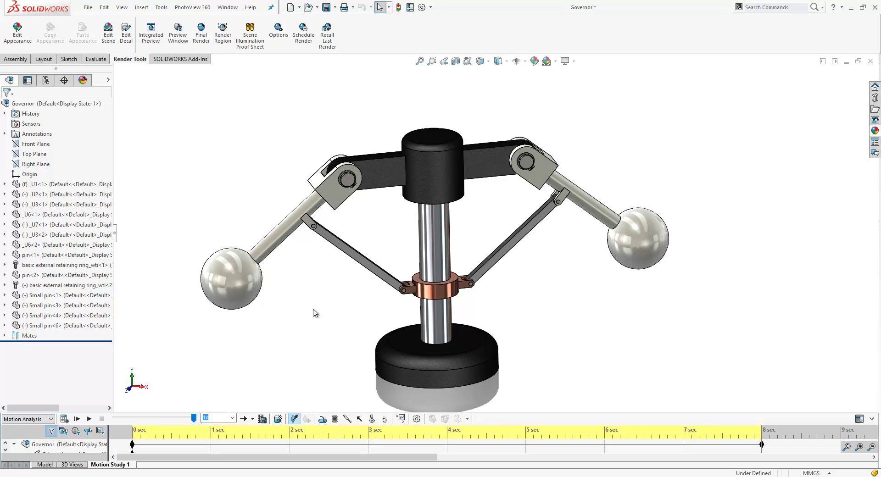
left_click(263, 419)
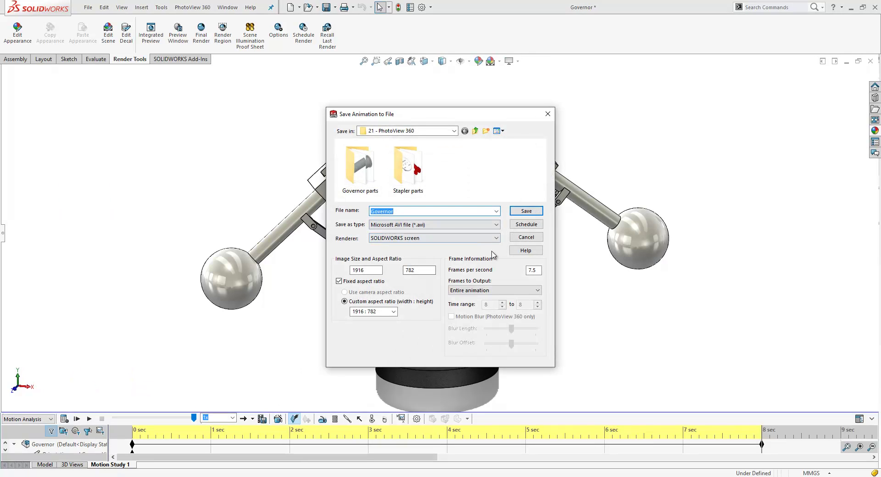
left_click(487, 291)
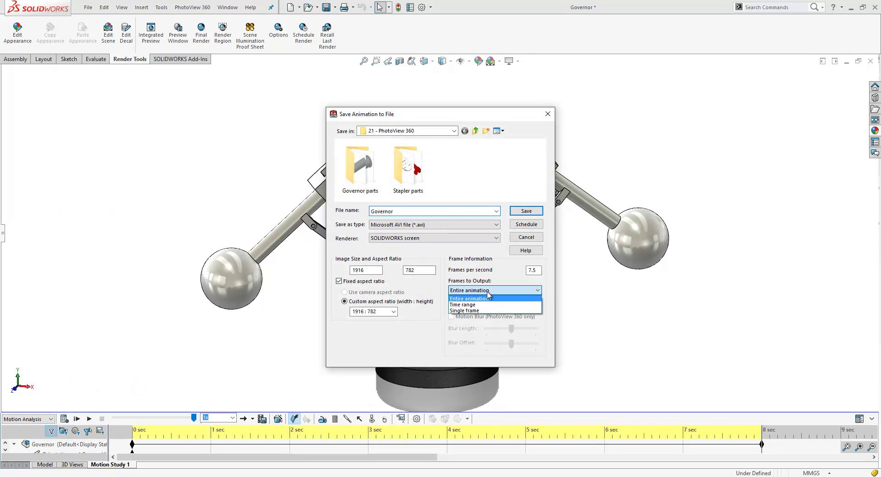
left_click(487, 299)
left_click(425, 240)
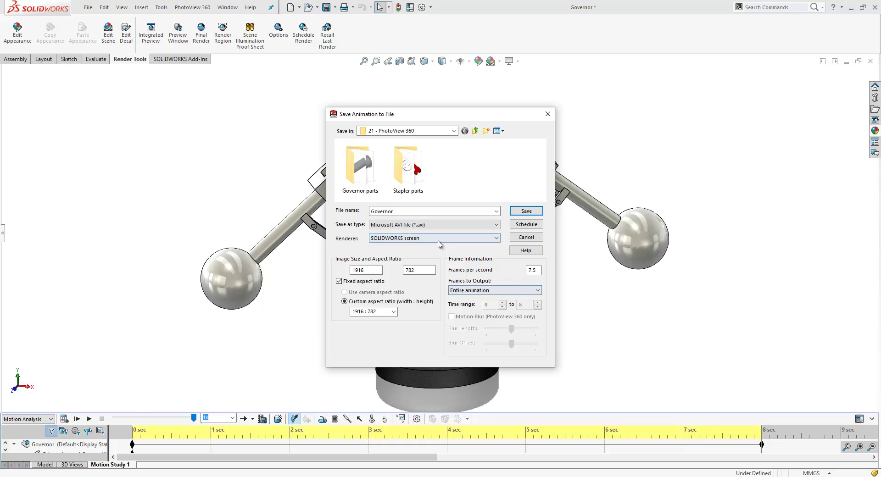
left_click(399, 251)
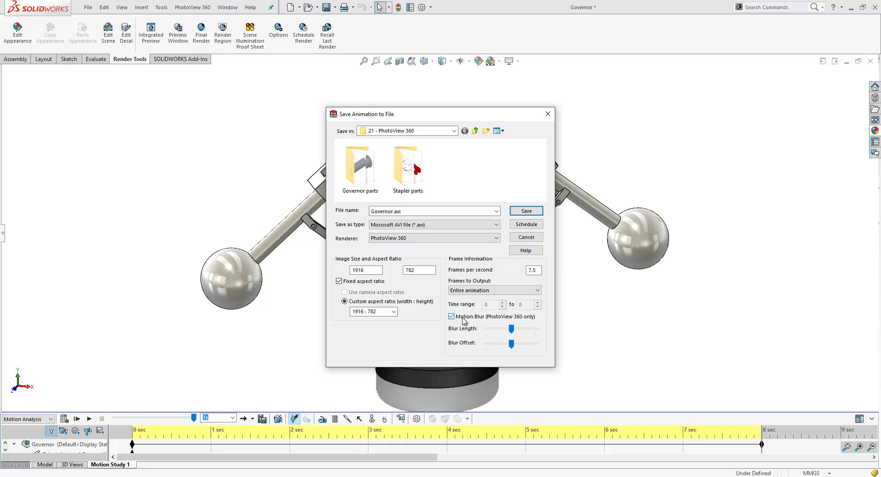
left_click(528, 238)
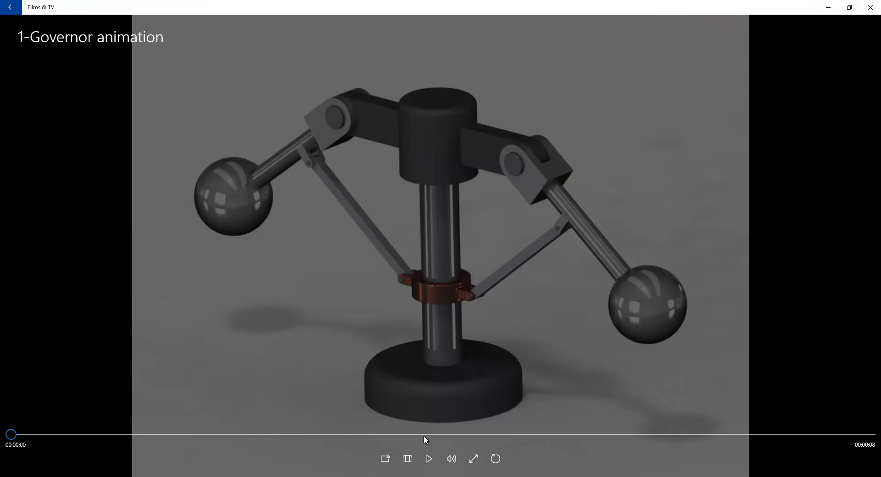
Play the rendered 1-Governor animation through to its end.
left_click(430, 459)
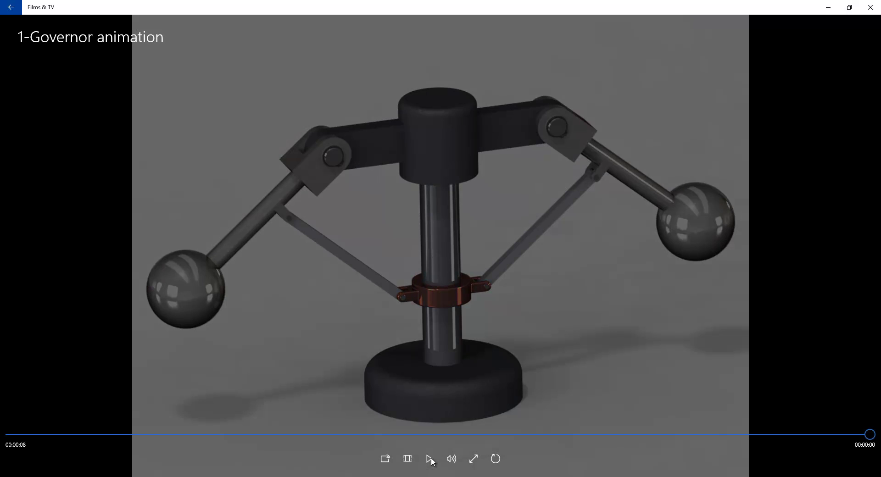
Close the video player, set the Governor timeline to about 5.3 s, and start a final render.
left_click(871, 7)
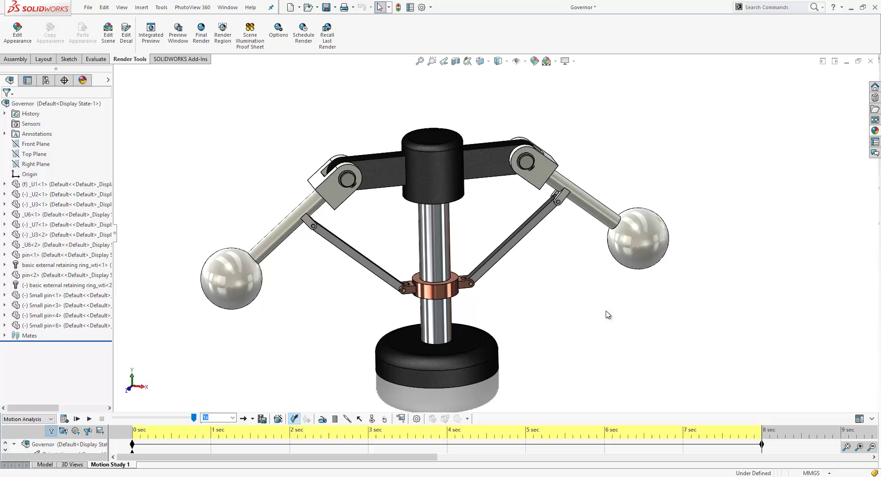
left_click_drag(762, 431, 572, 435)
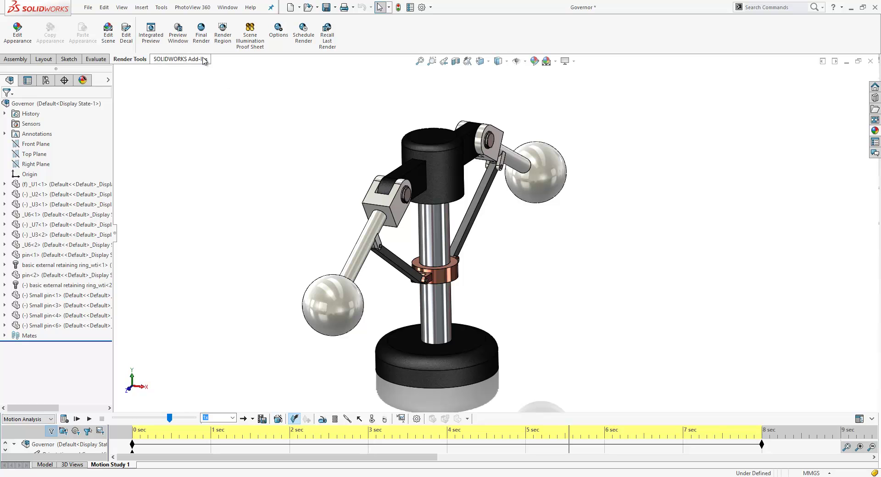
left_click(203, 34)
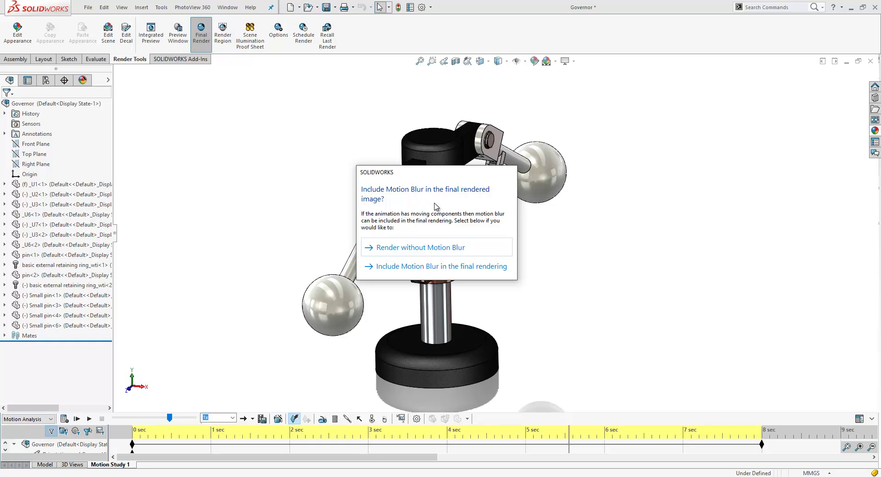
Final-render the Governor frame with motion blur included, then close the render window.
left_click(413, 267)
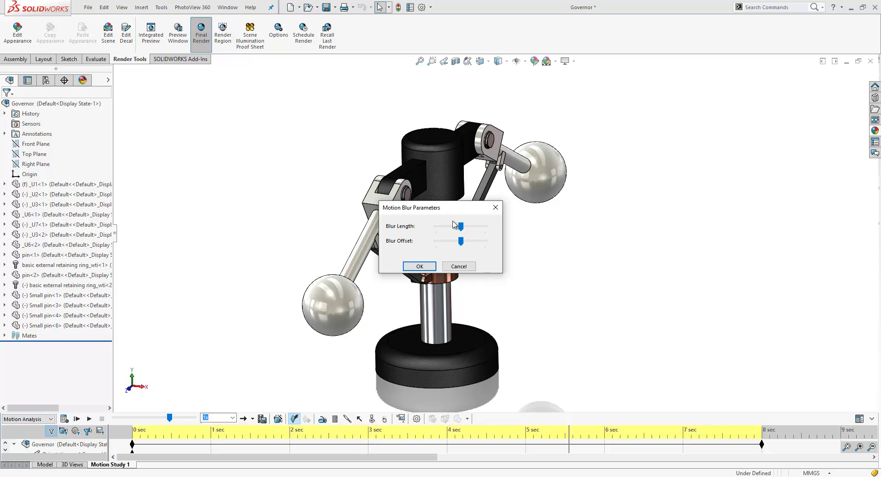
left_click(419, 266)
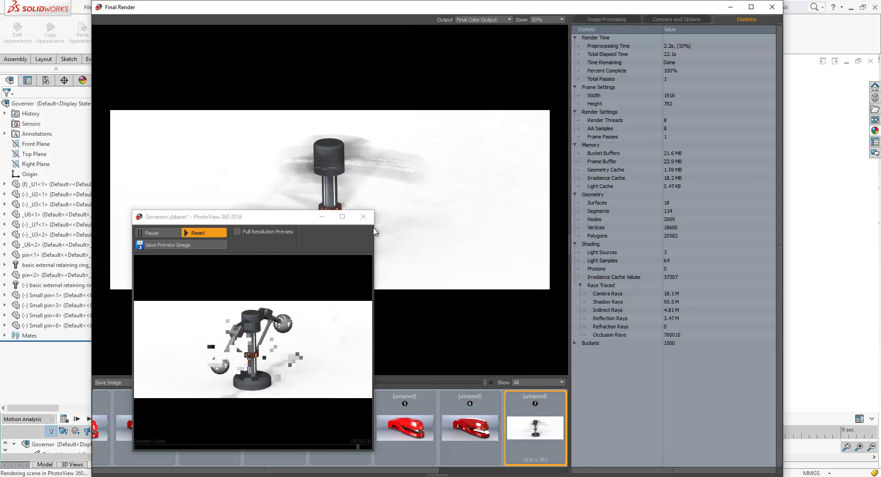
left_click(772, 7)
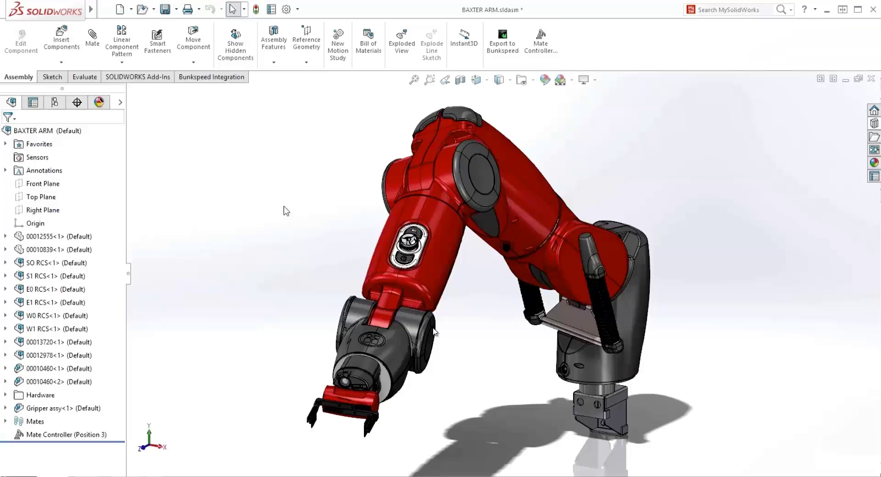
Export the BAXTER ARM assembly to SOLIDWORKS Visualize from the Bunkspeed Integration commands.
left_click(212, 77)
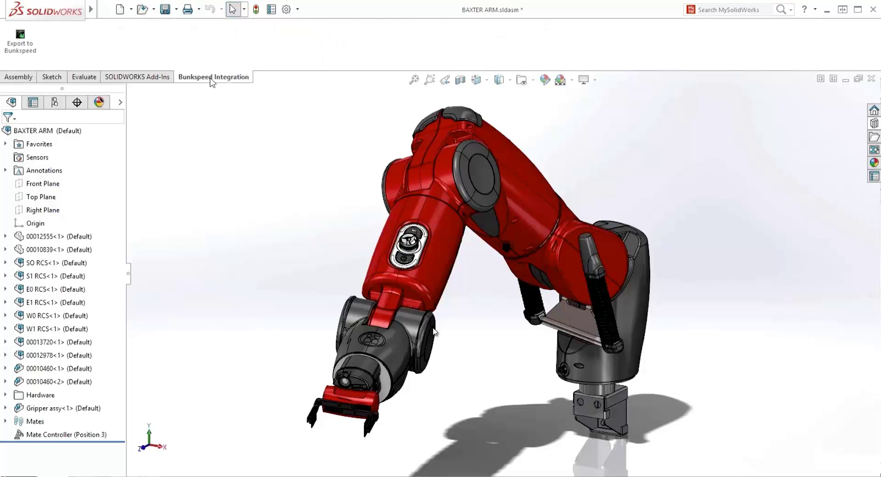
left_click(26, 46)
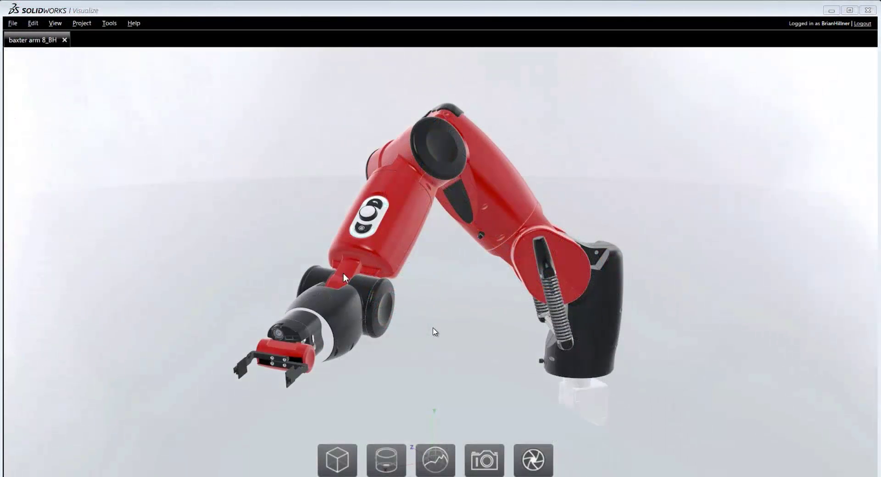
Turn the view to show the arm from the side and switch the viewport to Accurate rendering.
left_click_drag(343, 273, 649, 209)
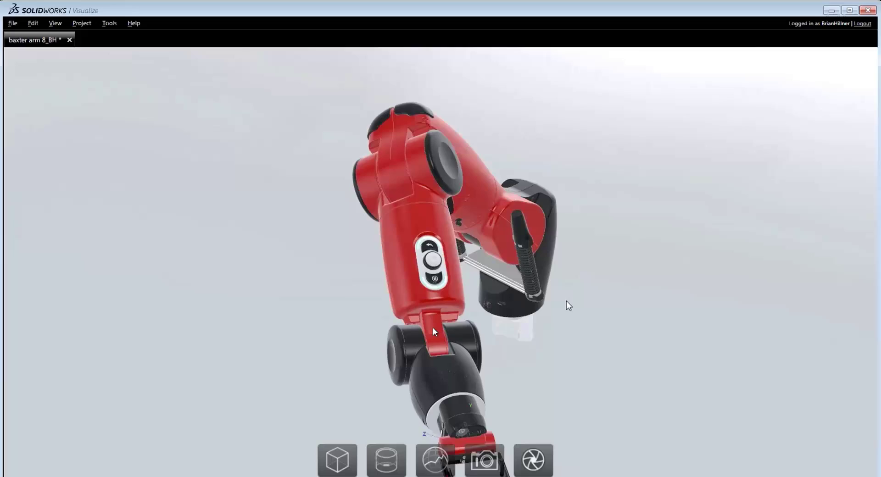
left_click_drag(568, 305, 492, 238)
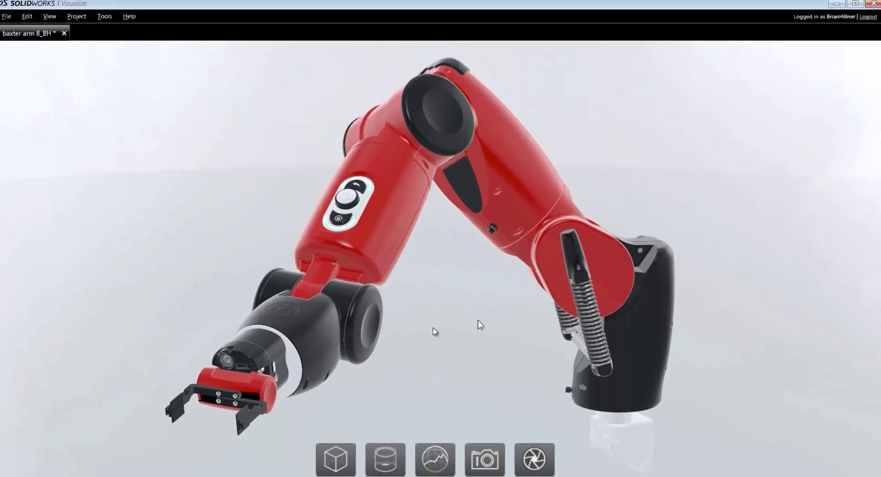
mouse_move(371, 67)
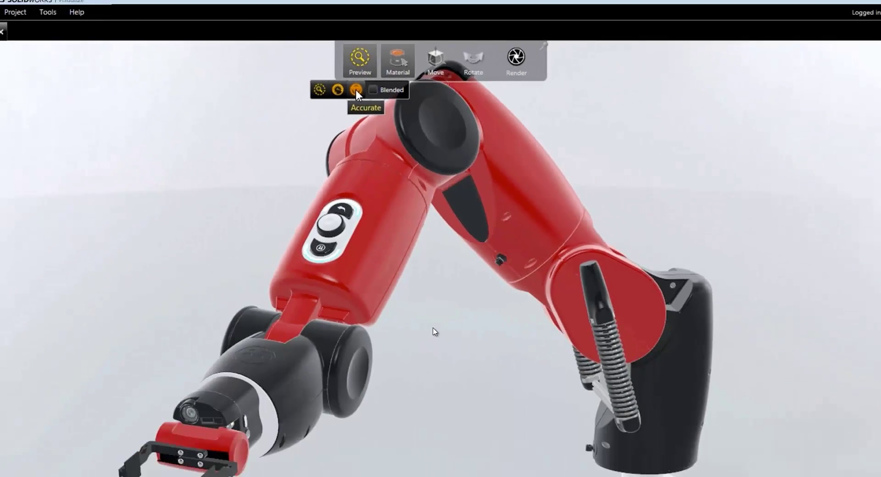
left_click(356, 89)
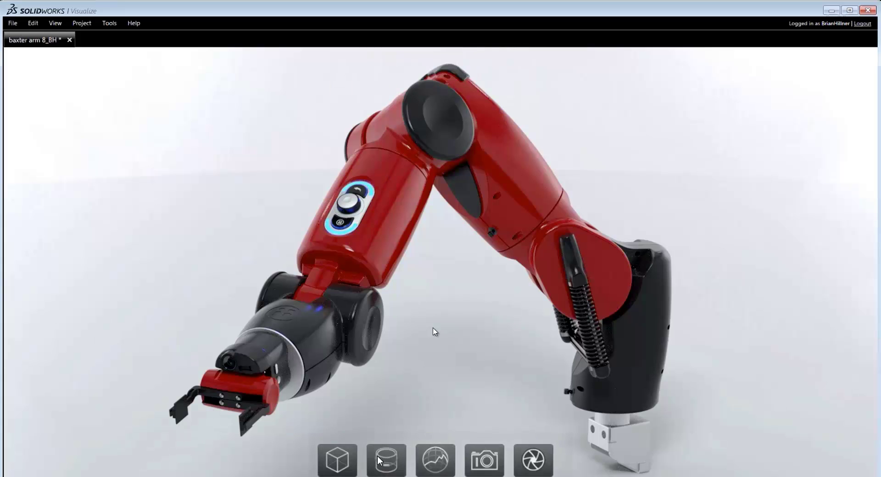
Apply Baxter Blue, Baxter Silver, Jet Black and Rough chrome materials to the arm's shell and joints.
left_click(386, 461)
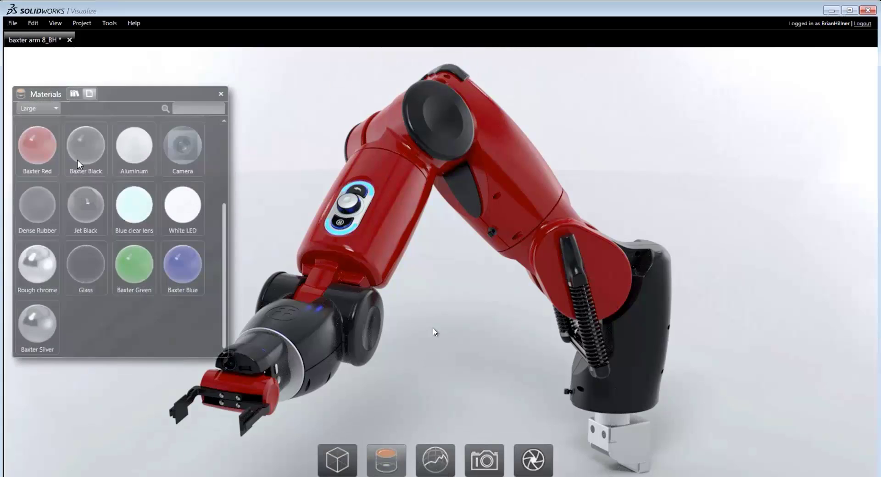
left_click_drag(183, 266, 319, 257)
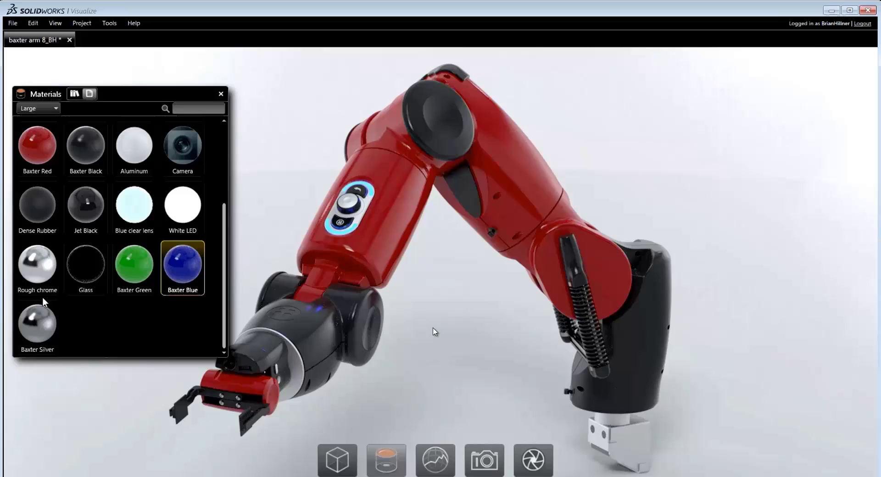
left_click_drag(43, 323, 324, 354)
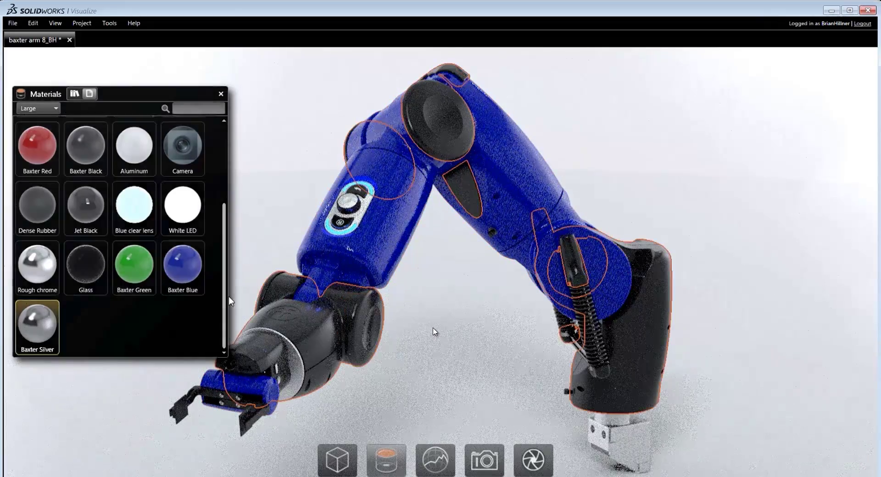
left_click_drag(86, 209, 306, 323)
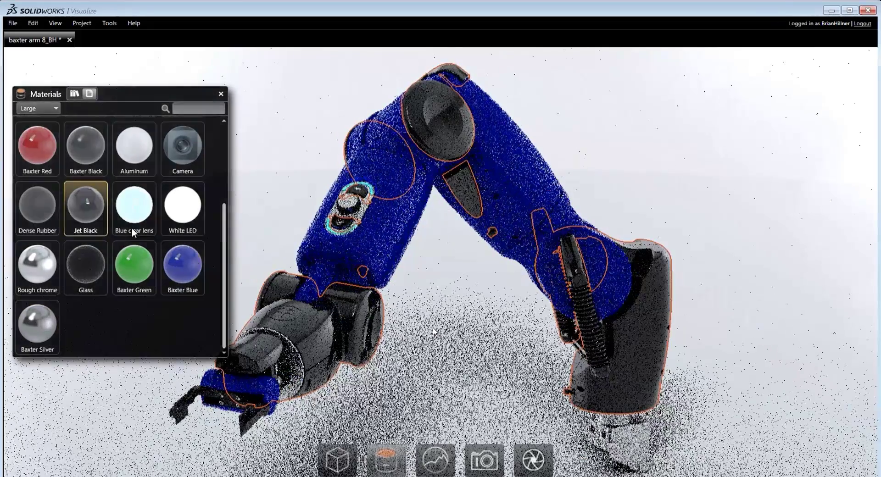
left_click_drag(37, 265, 343, 248)
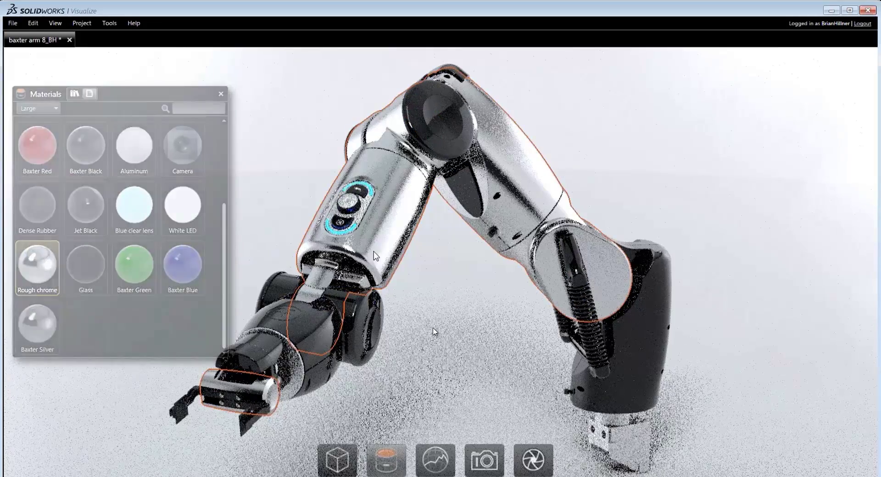
Lower the Rough chrome material's roughness to 11.01 for a shinier finish.
right_click(374, 252)
left_click(418, 288)
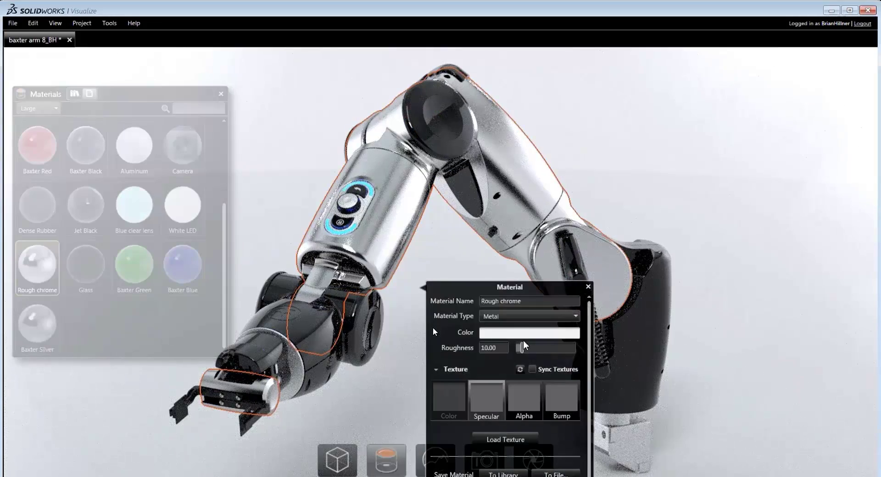
left_click(548, 350)
left_click_drag(547, 350, 522, 348)
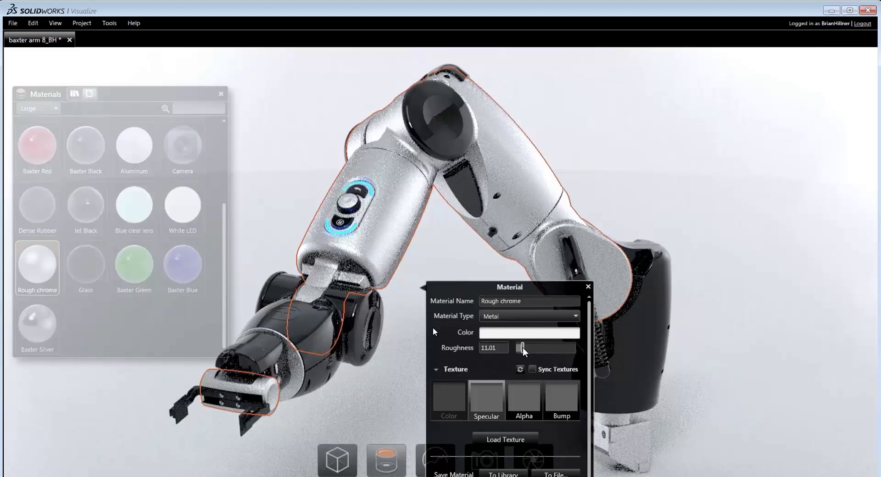
left_click(589, 287)
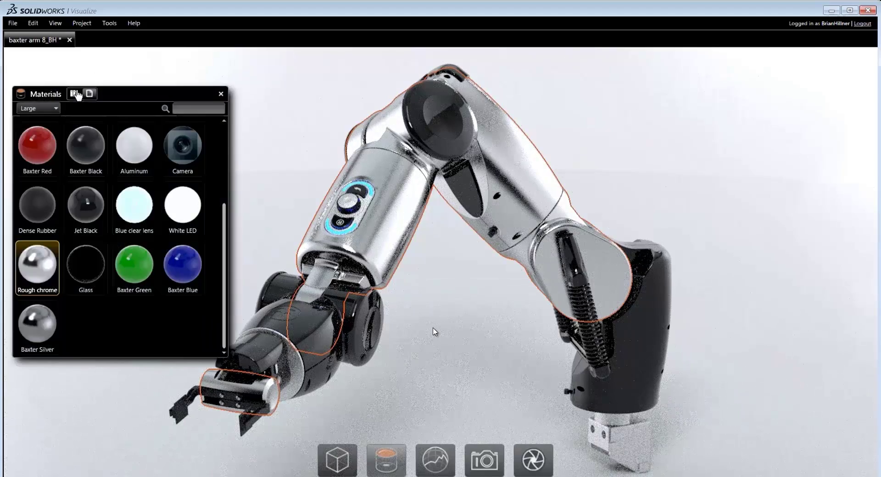
Apply Smooth Carbon from the library to the shell, then restore Baxter Red on it.
left_click(74, 93)
double_click(197, 298)
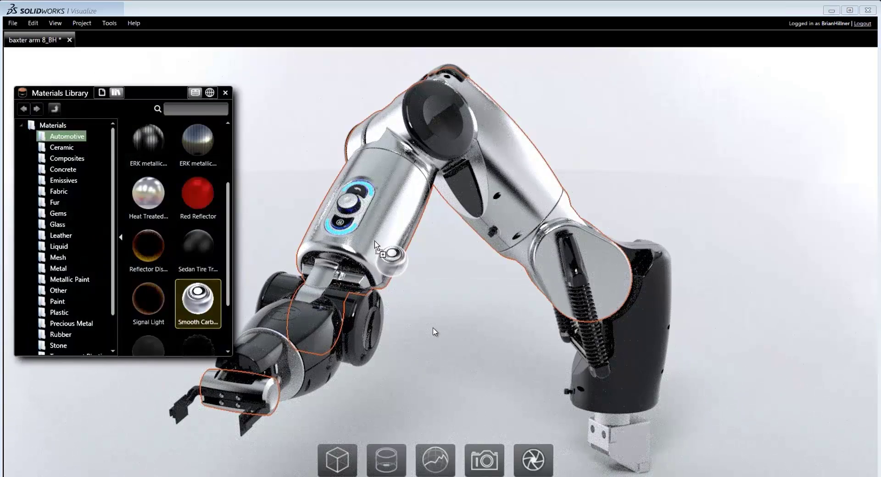
left_click(102, 93)
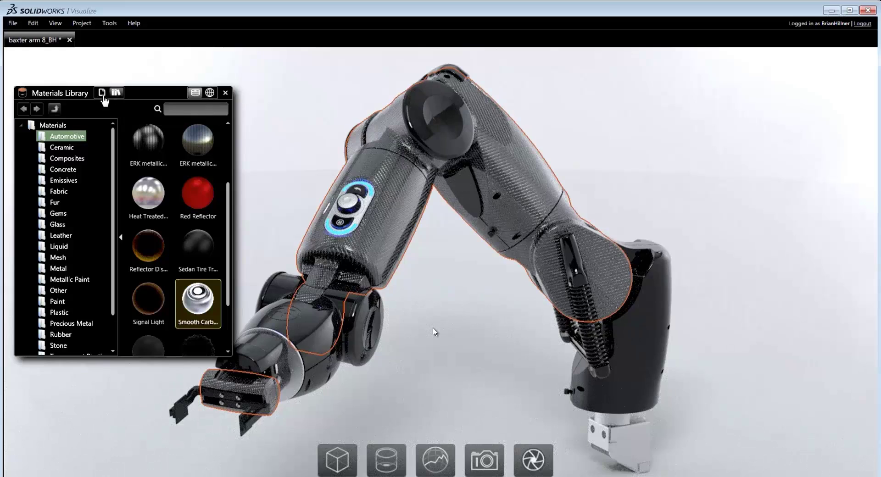
left_click_drag(36, 149, 376, 234)
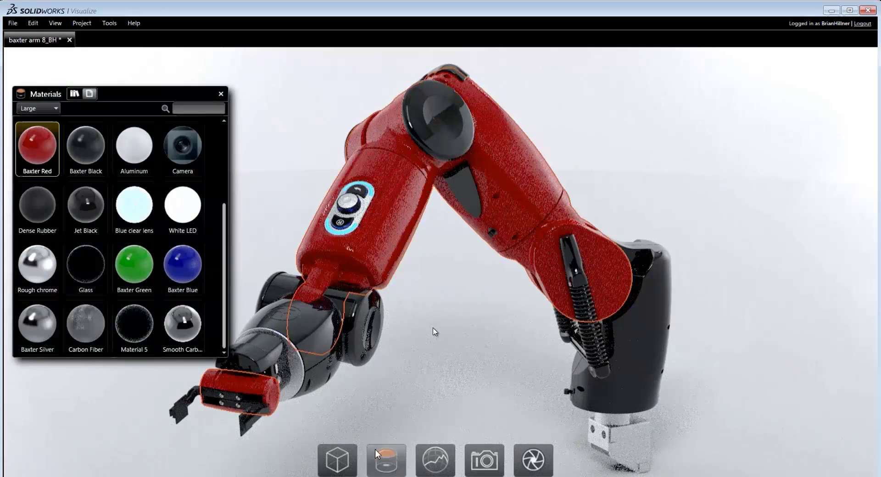
left_click(386, 459)
Try the Classic Photo Studio and Industrial environments, then set the scene to Warehouse.
left_click(425, 459)
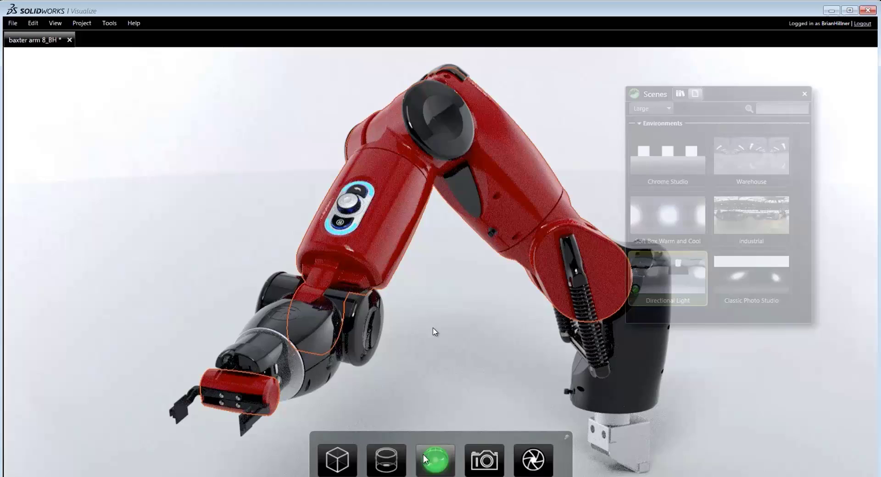
left_click_drag(758, 286, 758, 369)
left_click_drag(756, 220, 760, 367)
left_click_drag(762, 155, 528, 296)
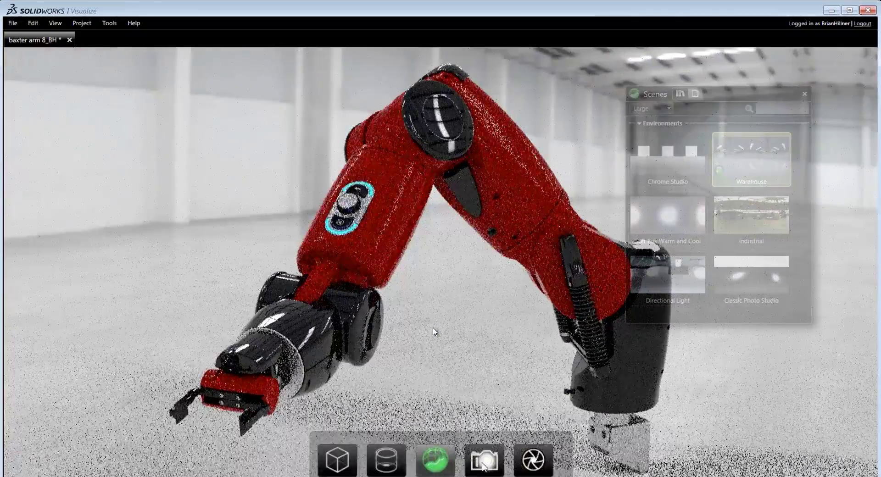
View the arm through the DoF 2 and DoF 1 cameras, setting brightness to 0.75.
left_click(483, 463)
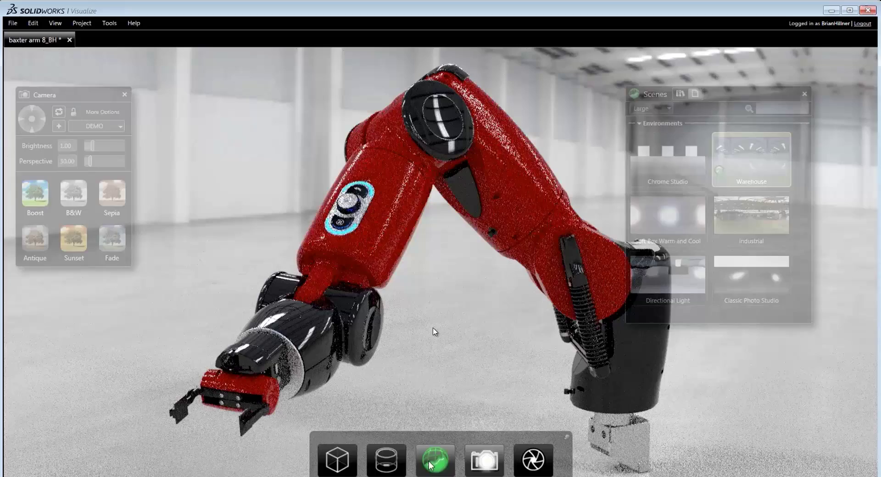
left_click(97, 127)
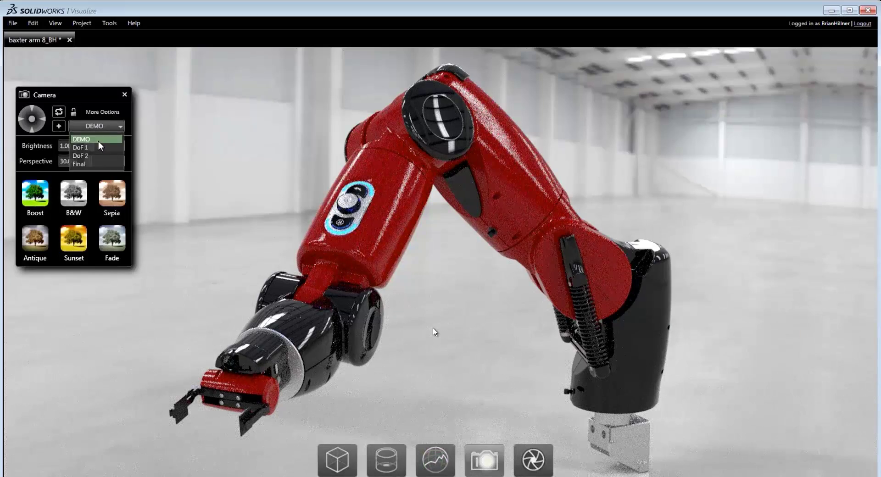
left_click(98, 154)
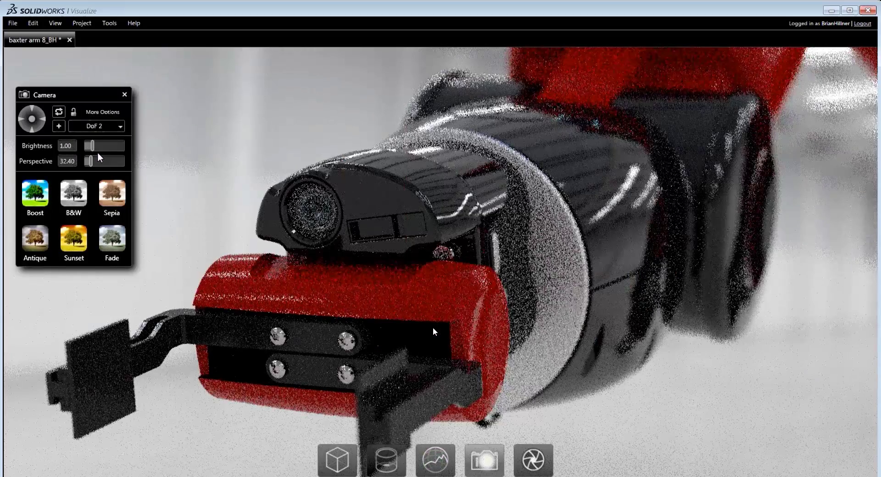
left_click(99, 128)
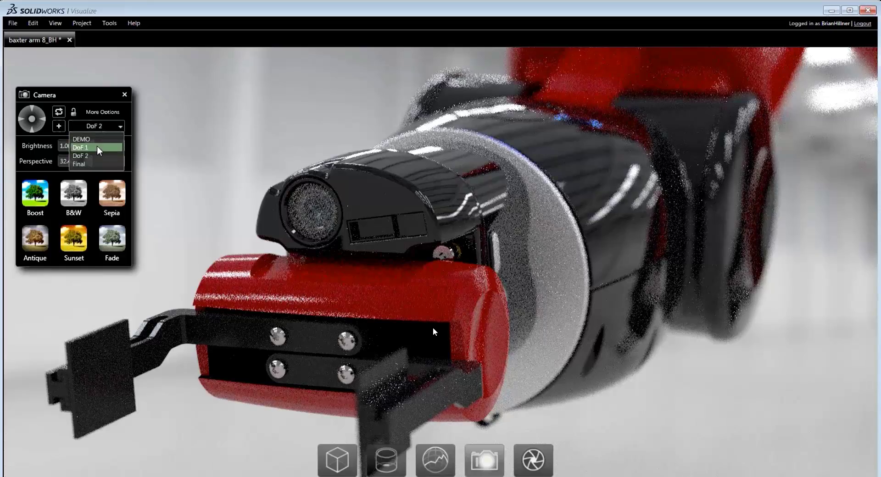
left_click(98, 145)
double_click(66, 145)
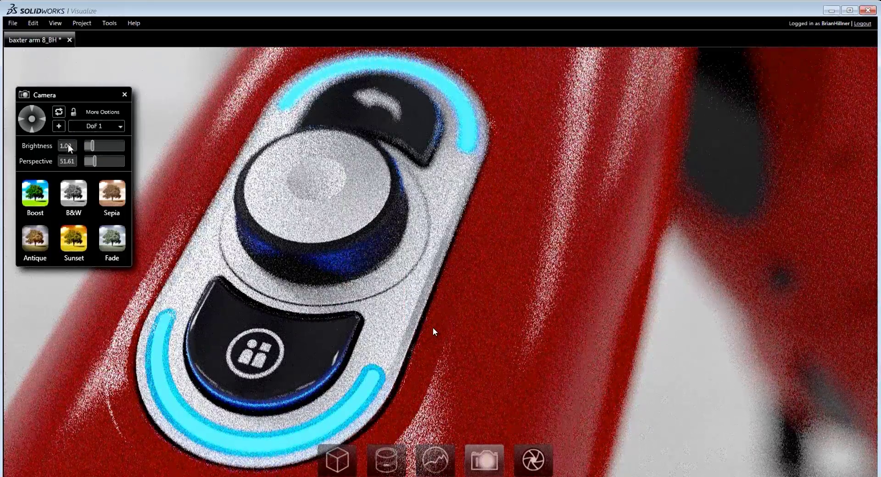
type("0.75")
key("Return")
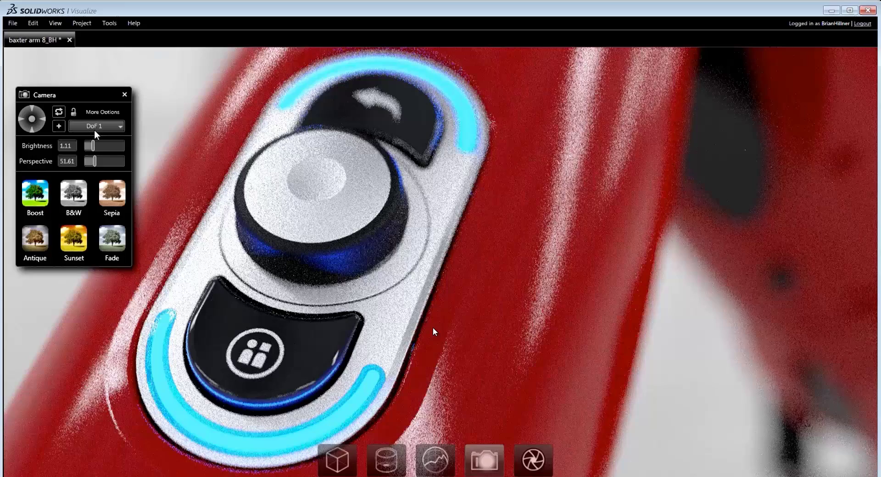
Switch to the Final camera to frame the whole arm.
left_click(94, 126)
left_click(92, 164)
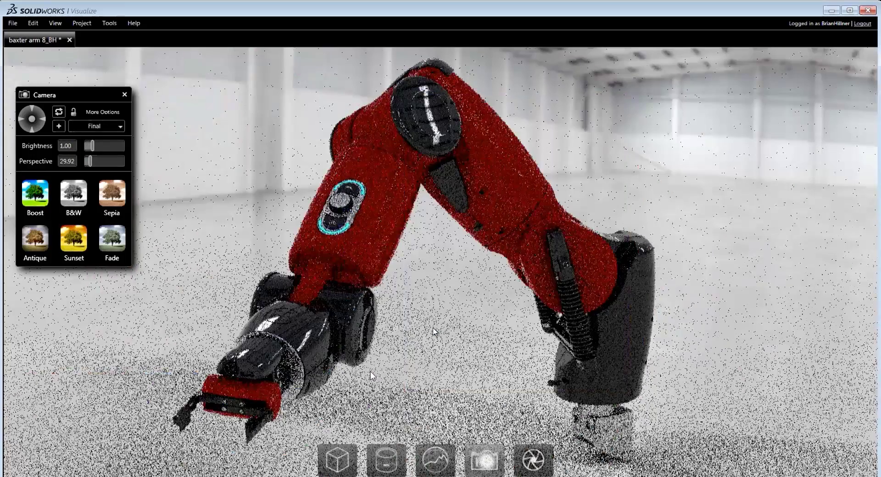
left_click(488, 467)
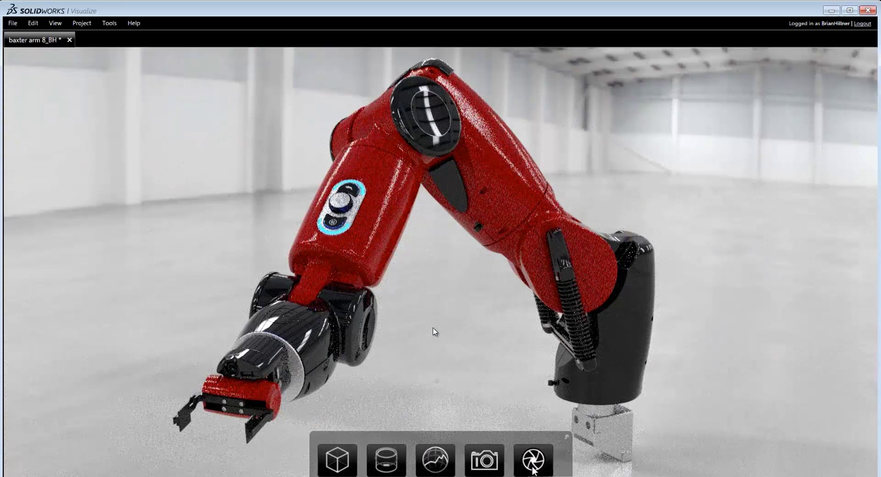
Start a render of the arm using the Normal 1920 x 1080 JPG render profile.
left_click(535, 469)
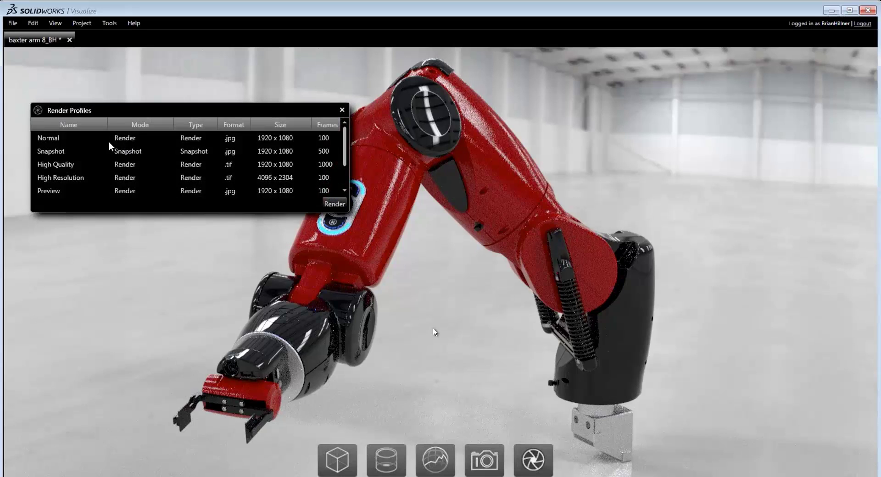
left_click(109, 140)
left_click(335, 204)
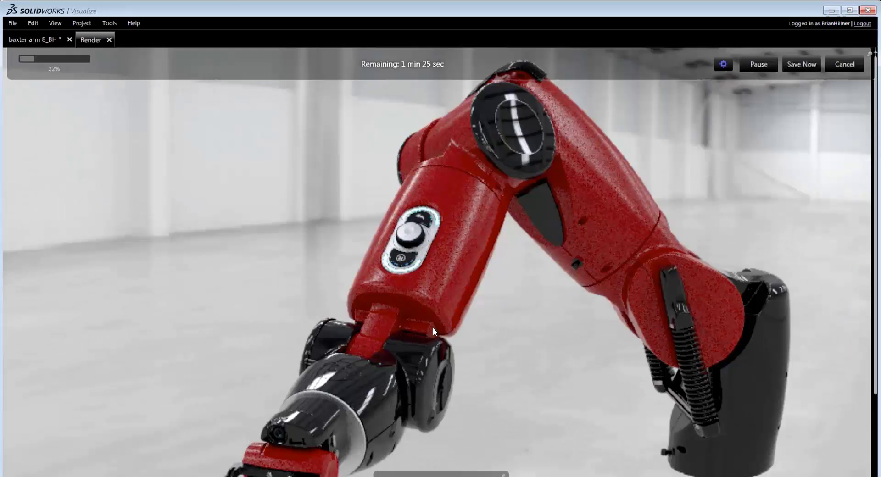